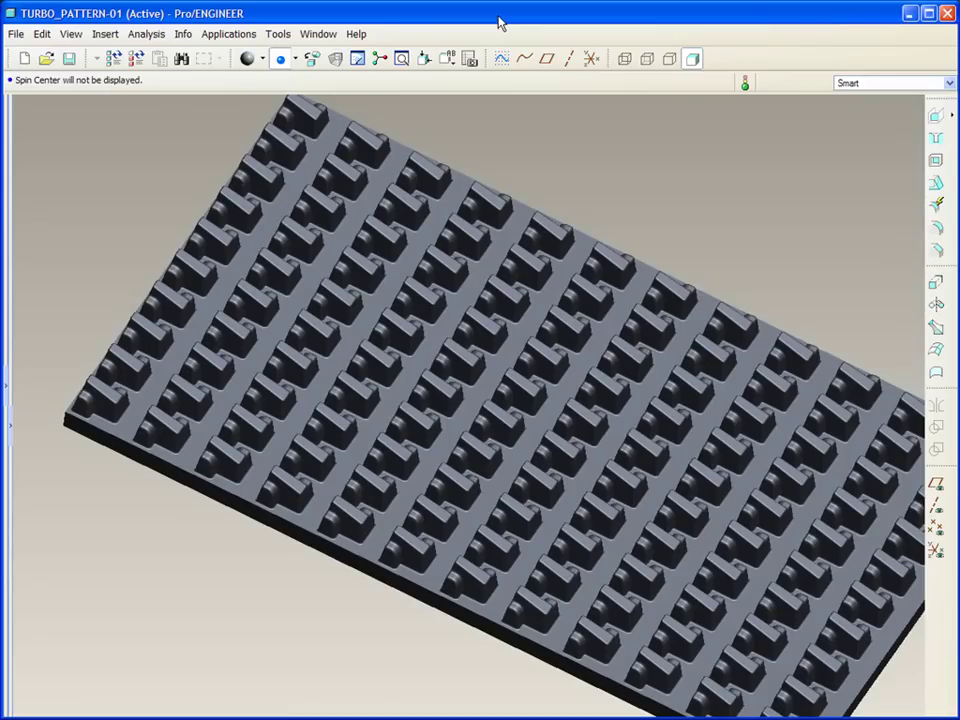
# Step: Switch to the TURBO_PATTERN.PRT window and return the part to its default orientation
pyautogui.click(318, 33)
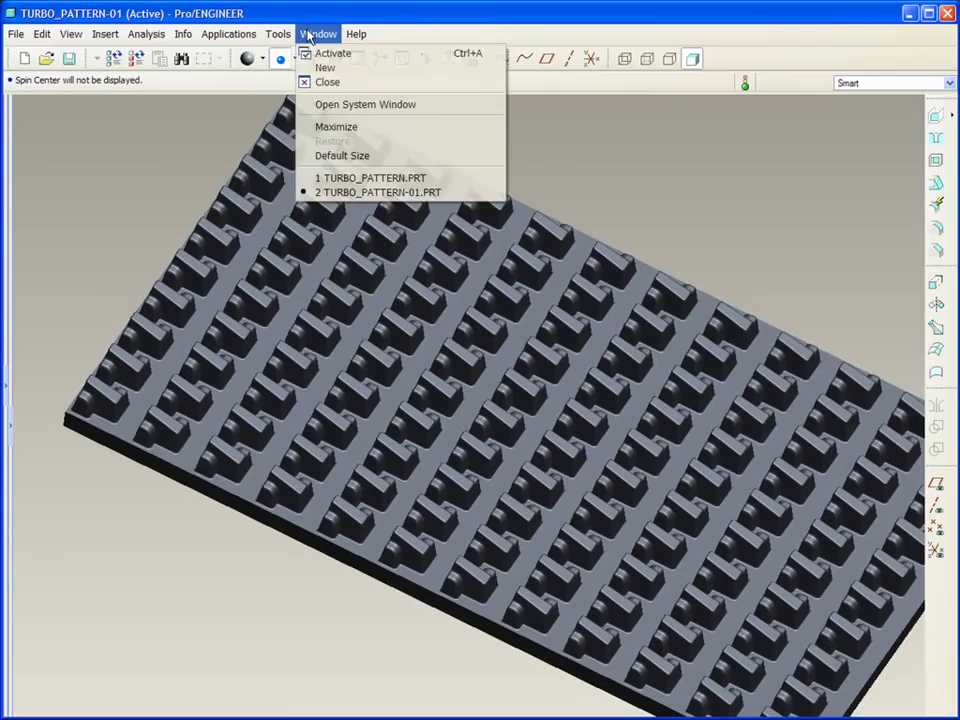
pyautogui.click(315, 178)
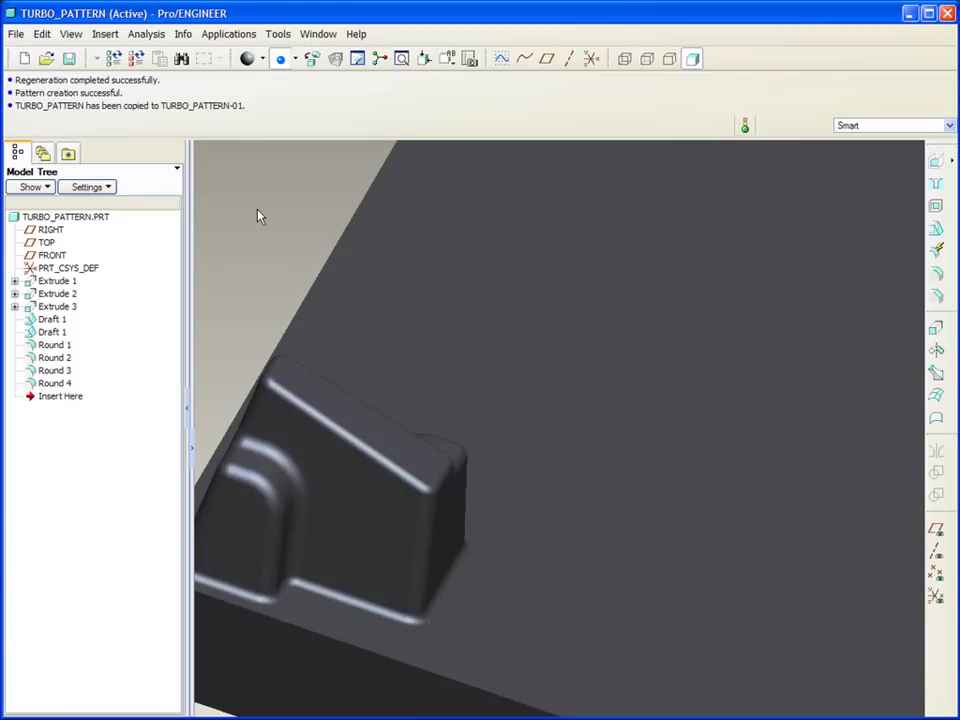
pyautogui.hotkey('ctrl', 'd')
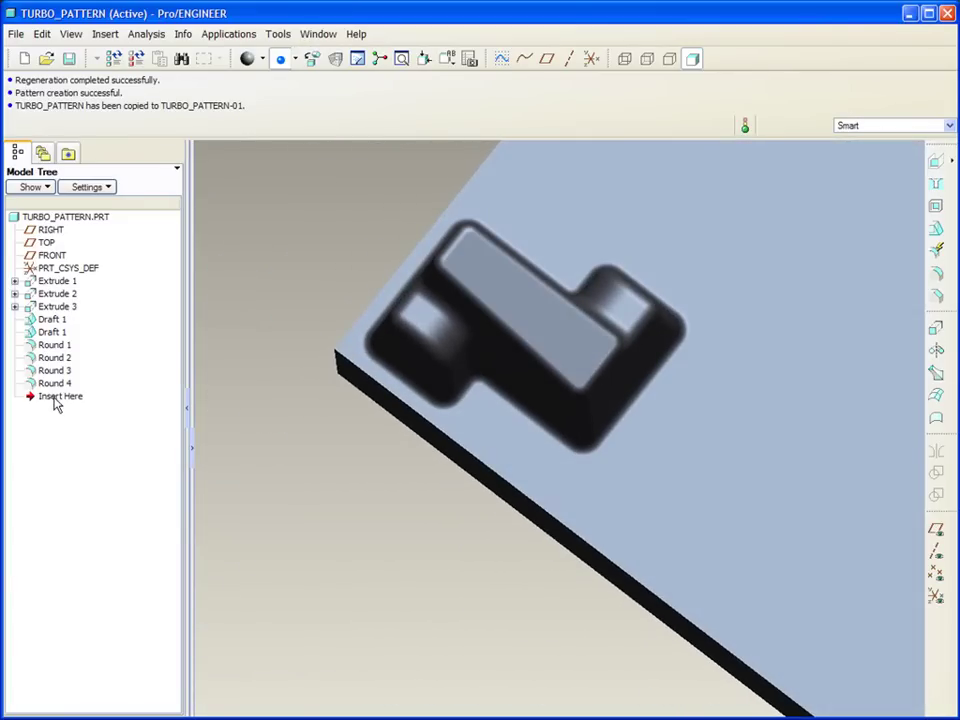
# Step: Roll the part back to just after Extrude 2 and step forward through Extrude 3, the drafts and the rounds to review the feature history
pyautogui.click(57, 398)
pyautogui.moveTo(57, 398); pyautogui.dragTo(62, 302)
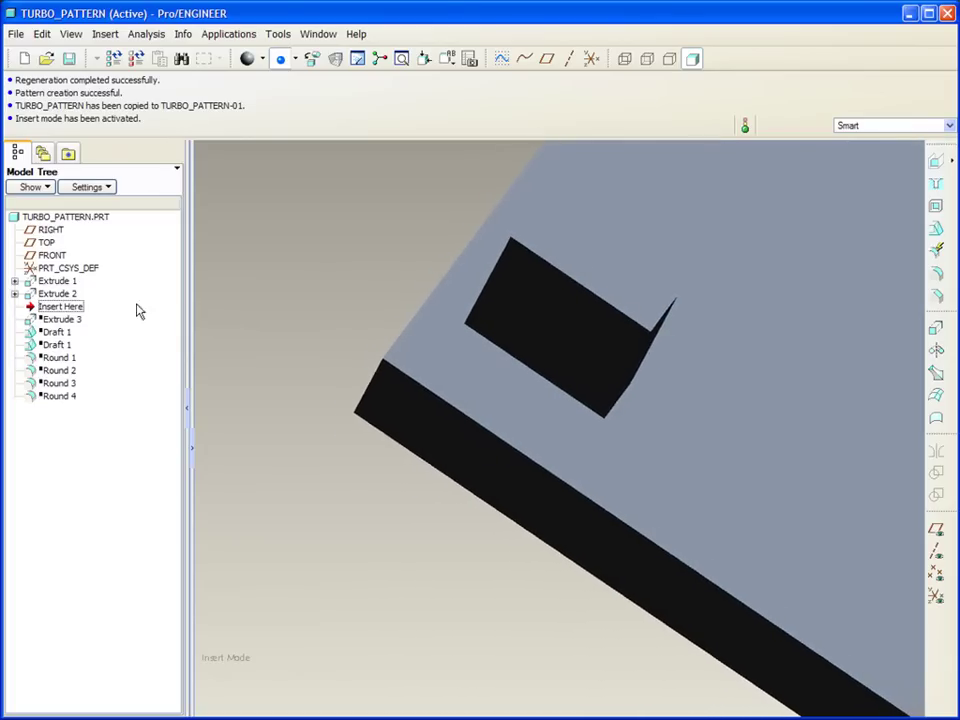
pyautogui.moveTo(53, 309); pyautogui.dragTo(58, 344)
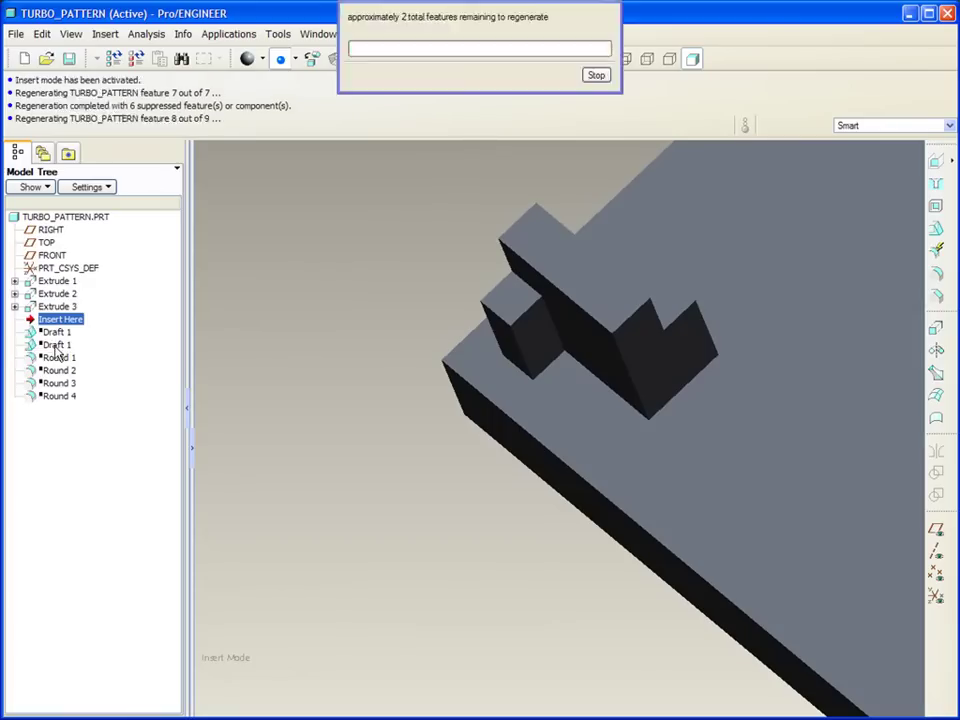
pyautogui.hotkey('ctrl', 'd')
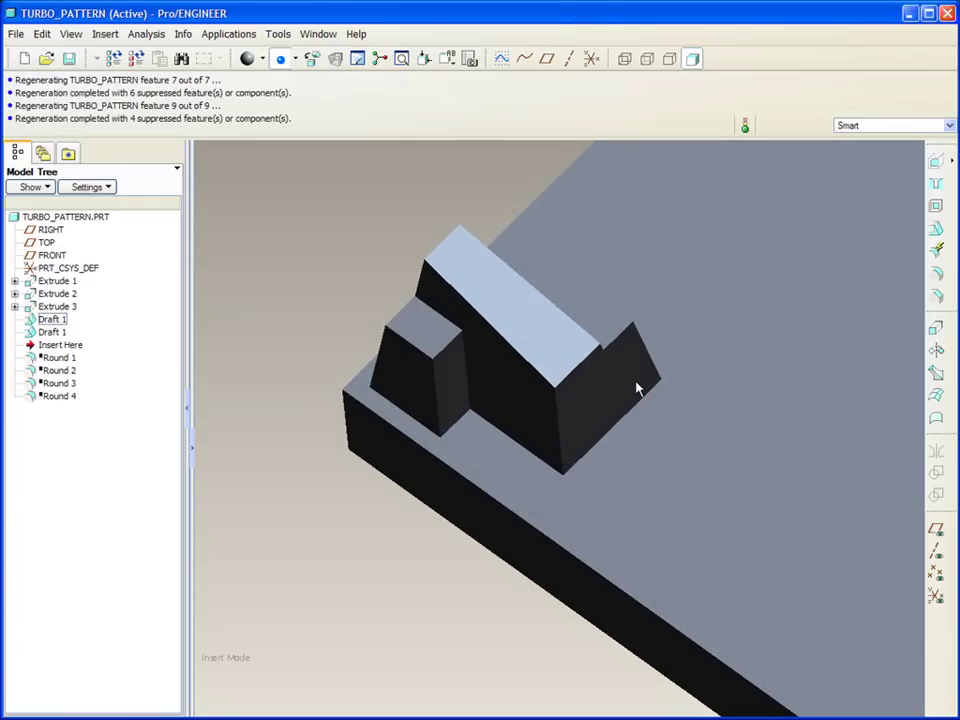
pyautogui.moveTo(405, 340); pyautogui.dragTo(461, 306, button='middle')
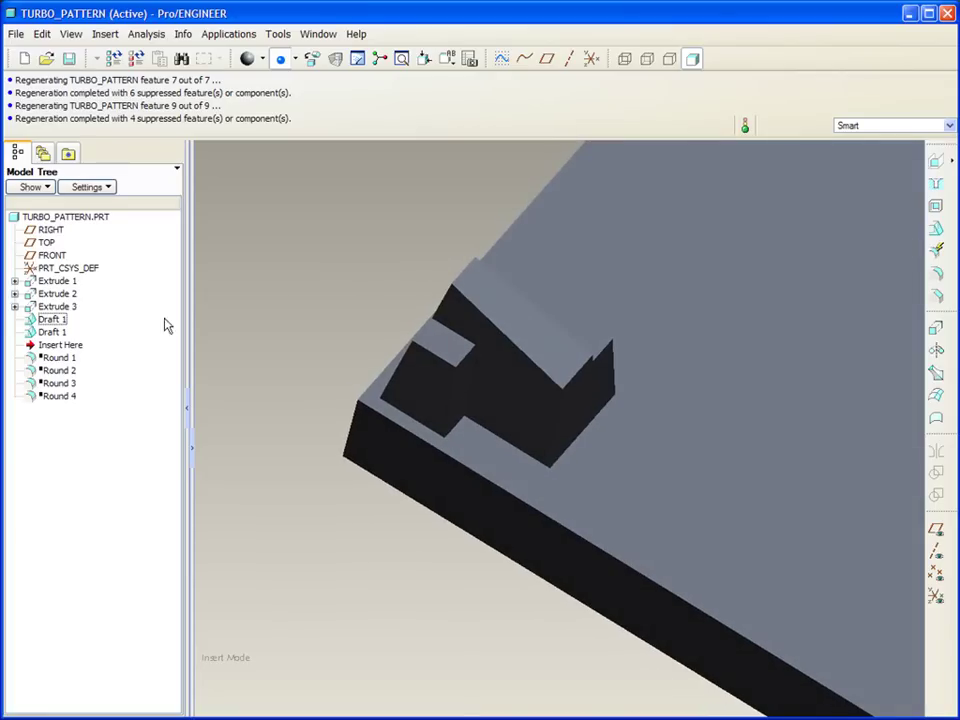
pyautogui.moveTo(48, 347)
pyautogui.mouseDown()
pyautogui.moveTo(42, 366)
pyautogui.moveTo(60, 381)
pyautogui.moveTo(58, 396)
pyautogui.mouseUp()
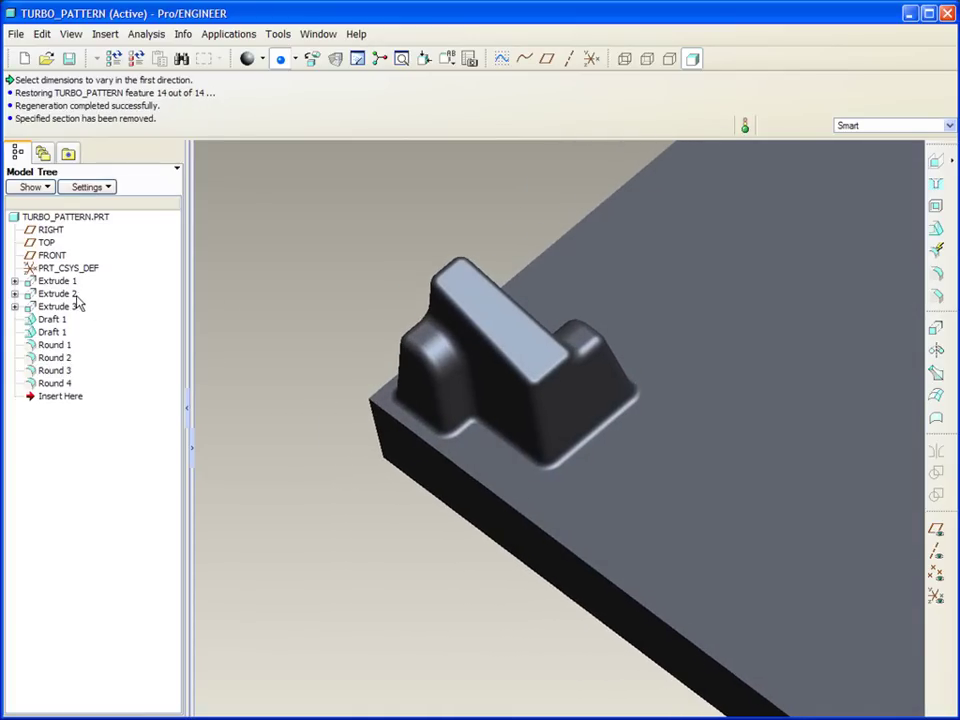
# Step: Start a dimension pattern of Extrude 2, varying its .20 offset in the first direction with 10 instances
pyautogui.click(70, 294)
pyautogui.rightClick(62, 295)
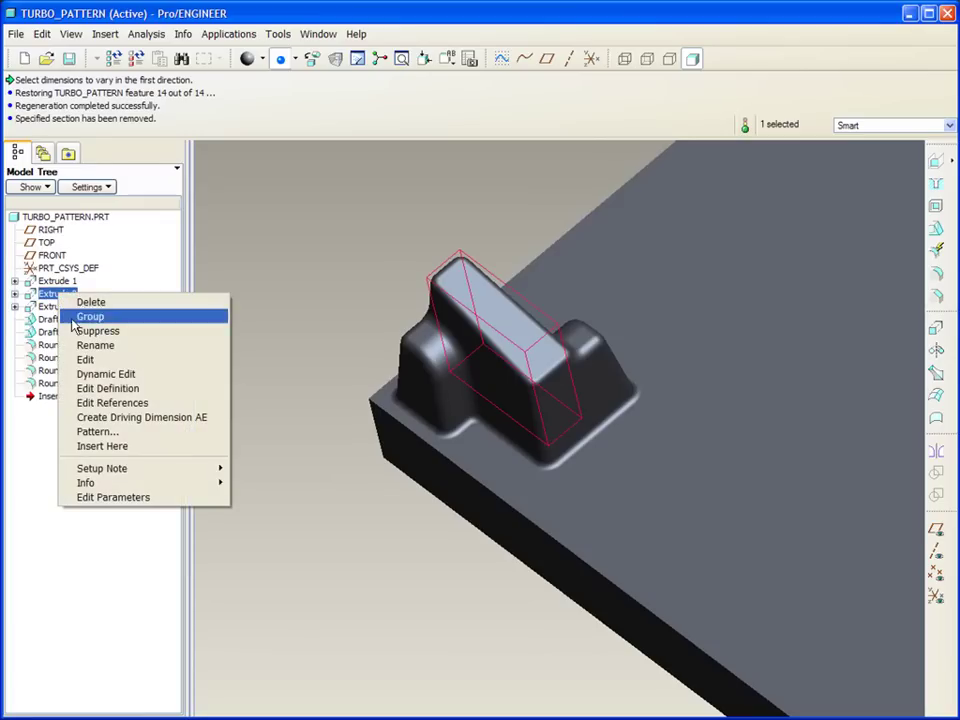
pyautogui.click(120, 432)
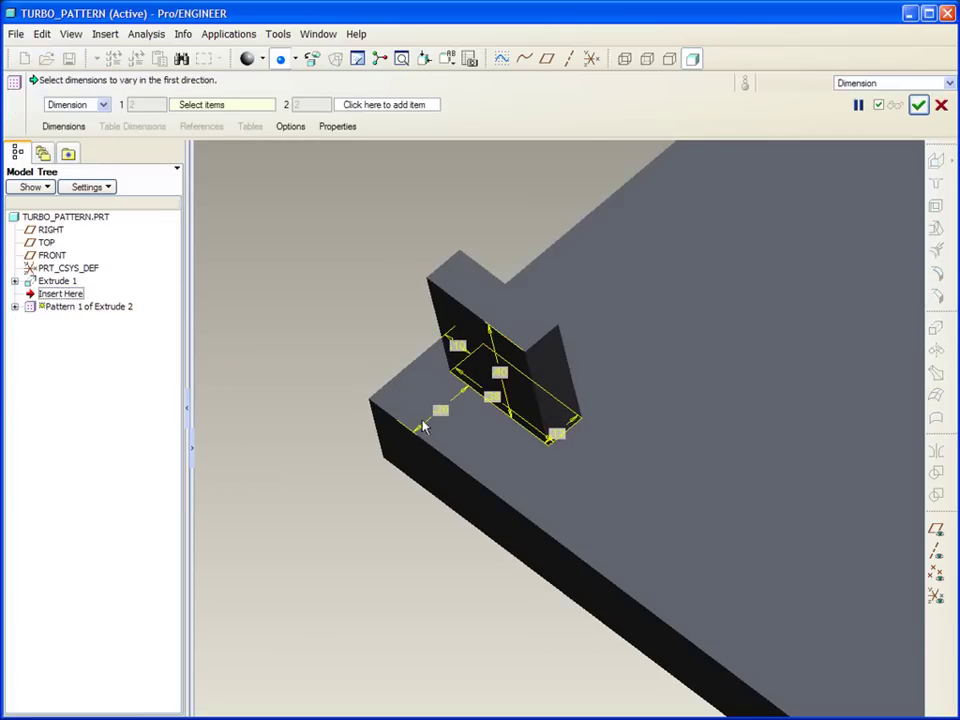
pyautogui.click(440, 410)
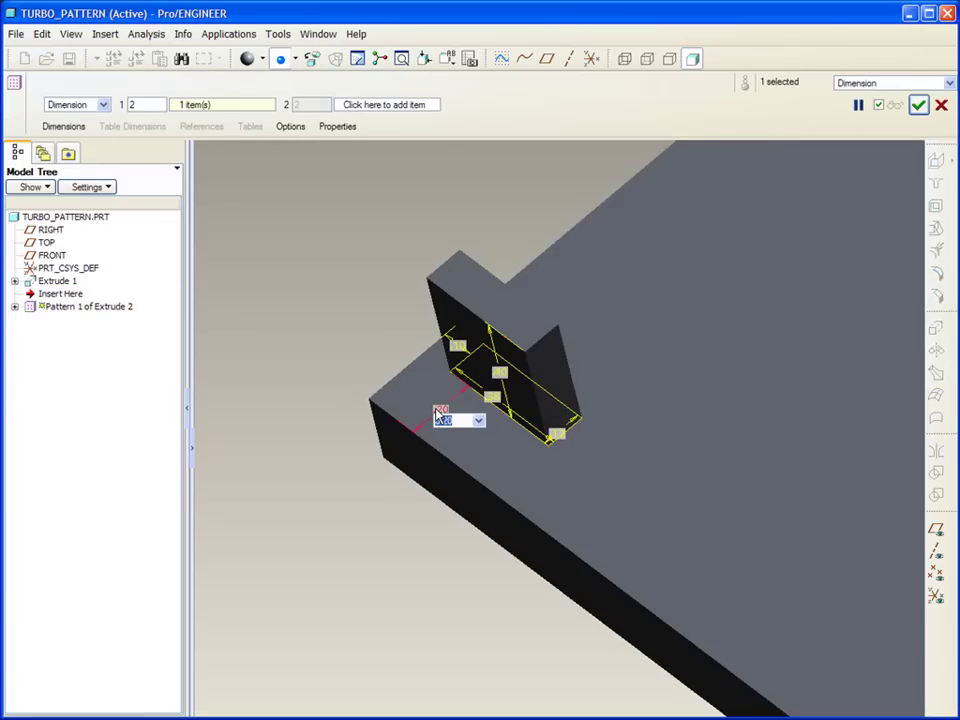
pyautogui.press('Return')
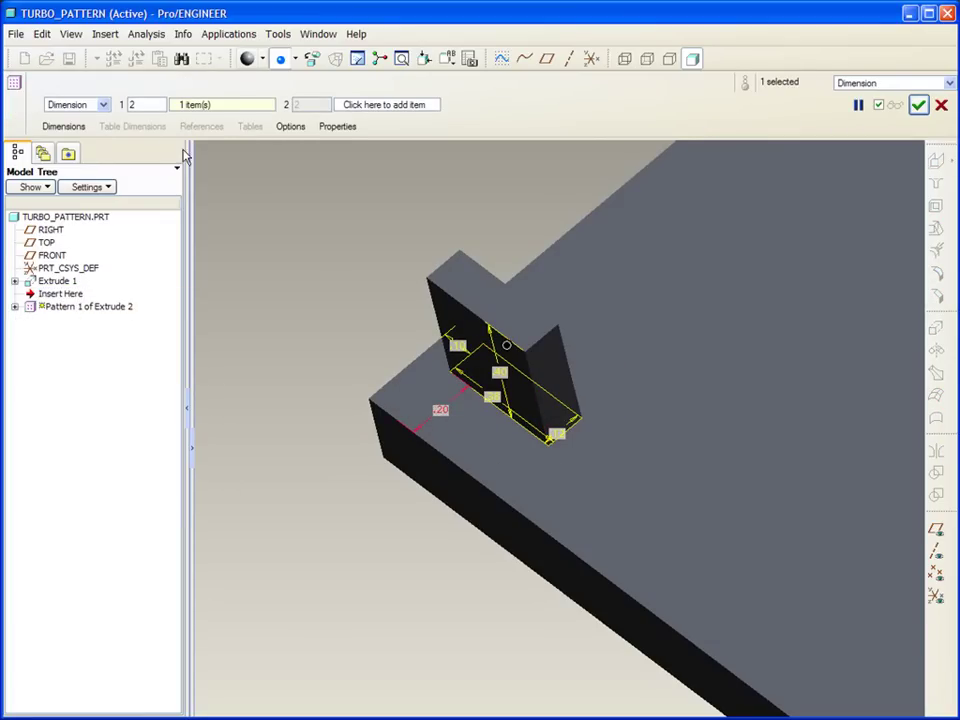
pyautogui.write('10')
# Step: Add the .10 offset as the second pattern direction with 12 instances and complete the Extrude 2 pattern
pyautogui.click(372, 105)
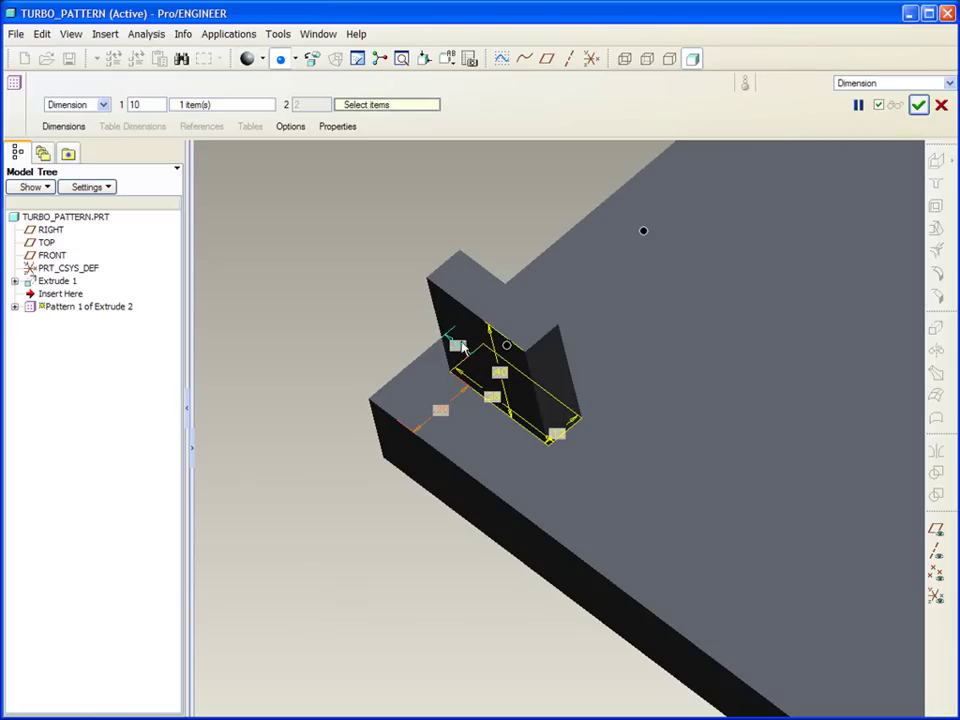
pyautogui.click(457, 346)
pyautogui.press('Return')
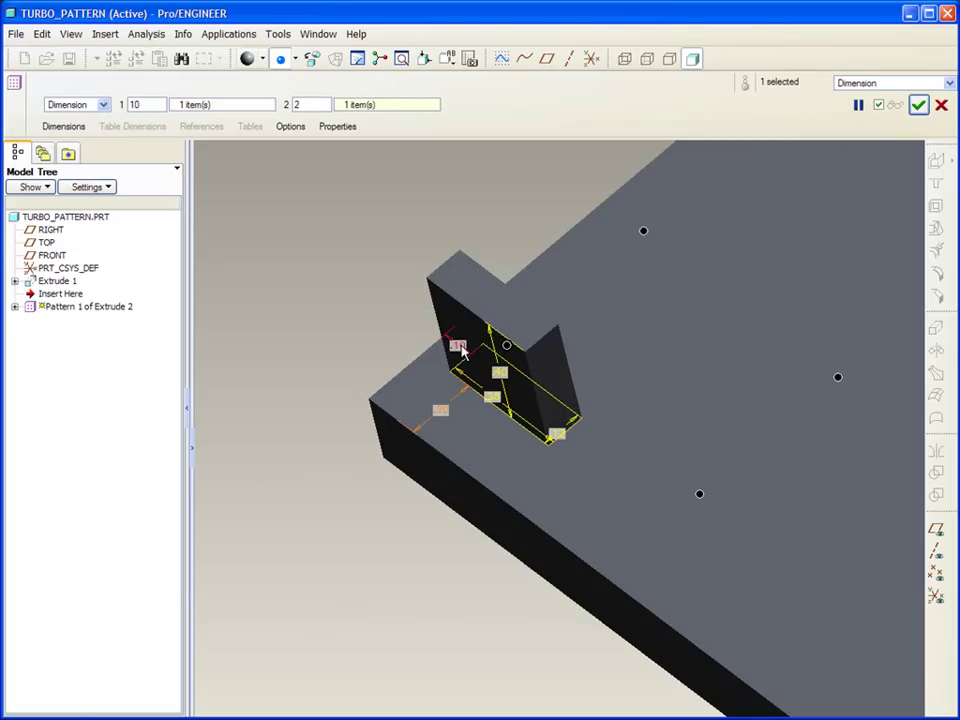
pyautogui.doubleClick(320, 104)
pyautogui.write('12')
pyautogui.middleClick(341, 193)
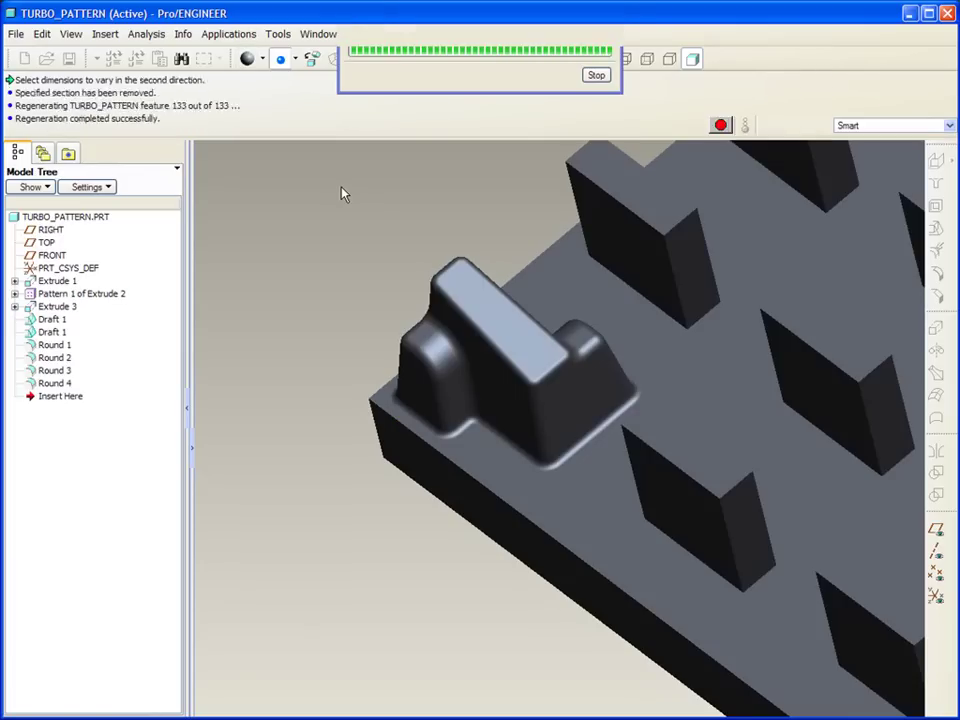
# Step: Pattern Extrude 3 so that it follows the existing pattern of Extrude 2
pyautogui.scroll(-5, 229, 296)
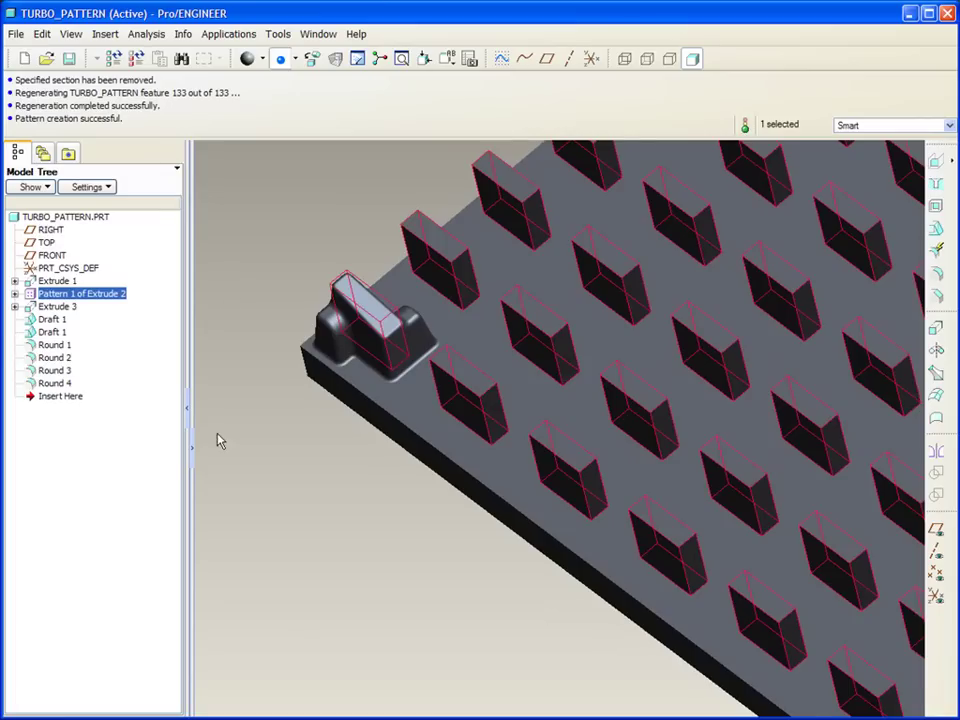
pyautogui.scroll(-2, 217, 450)
pyautogui.scroll(-1, 217, 457)
pyautogui.click(242, 270)
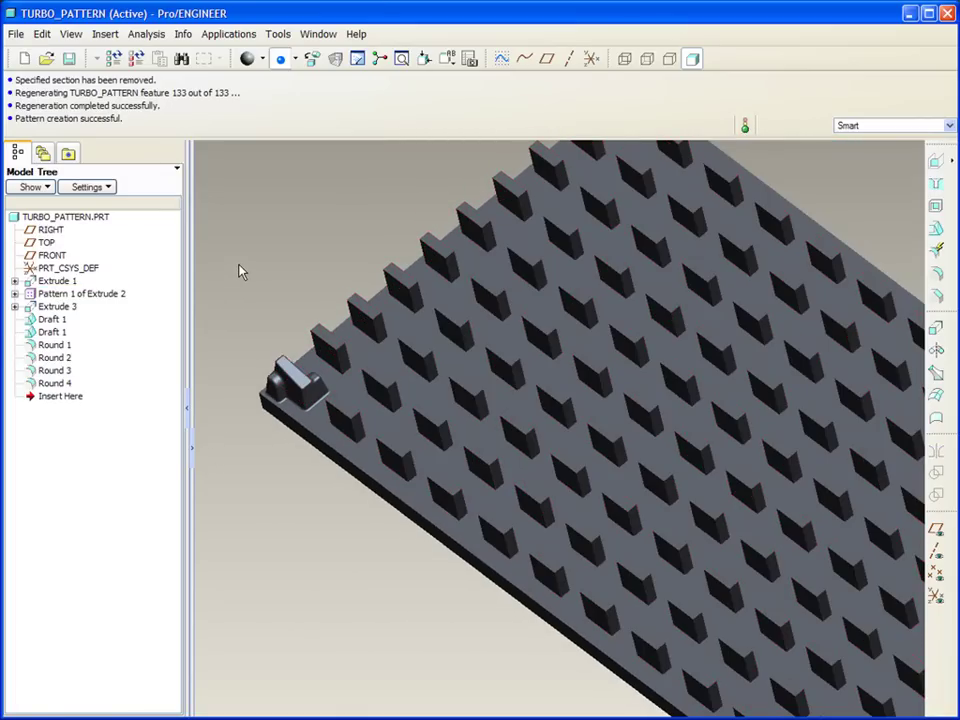
pyautogui.rightClick(57, 306)
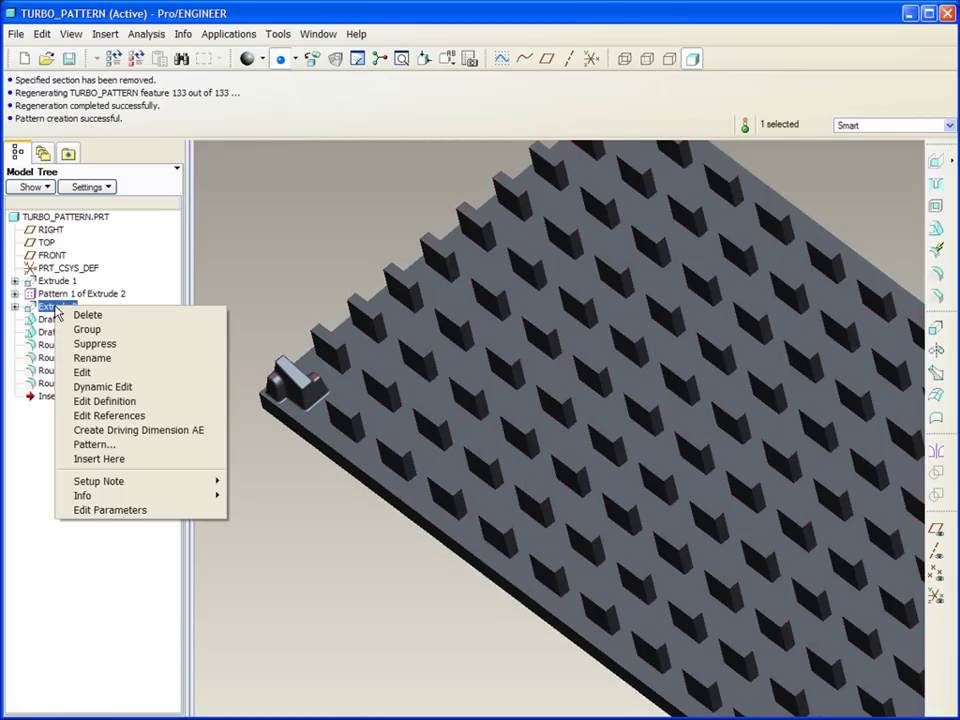
pyautogui.click(120, 444)
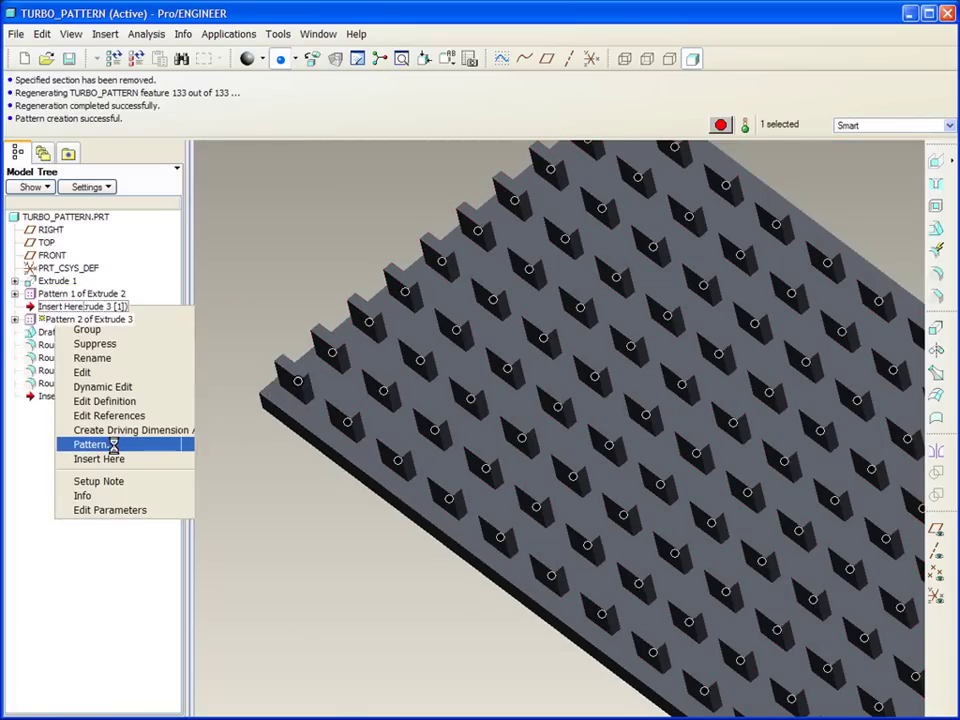
pyautogui.middleClick(281, 229)
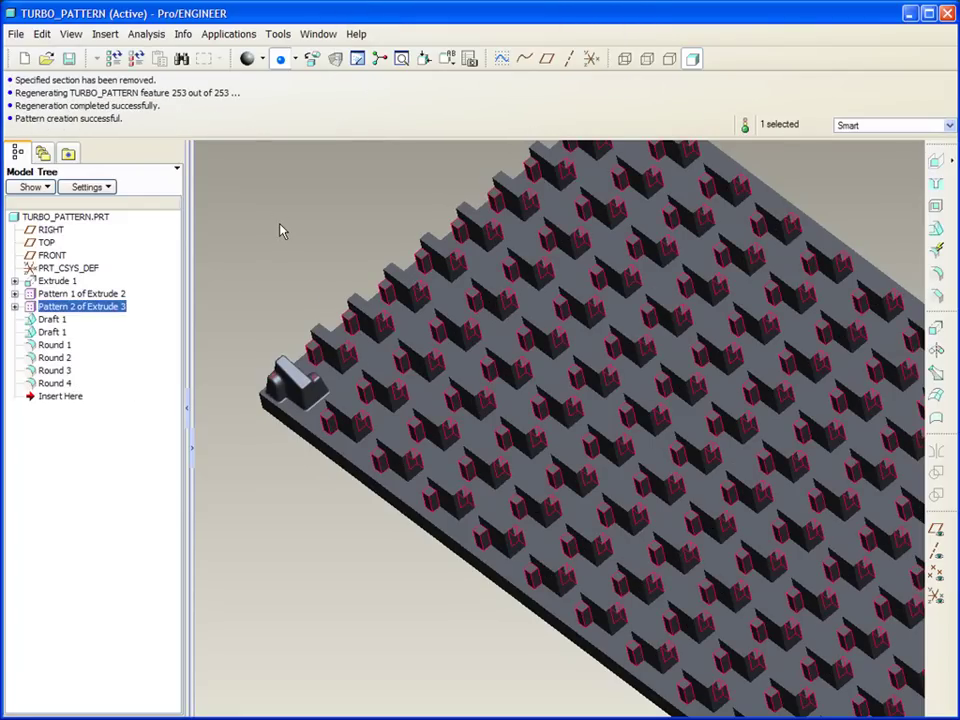
# Step: Pattern the first draft feature across the patterned bosses, following the existing pattern
pyautogui.scroll(-5, 268, 400)
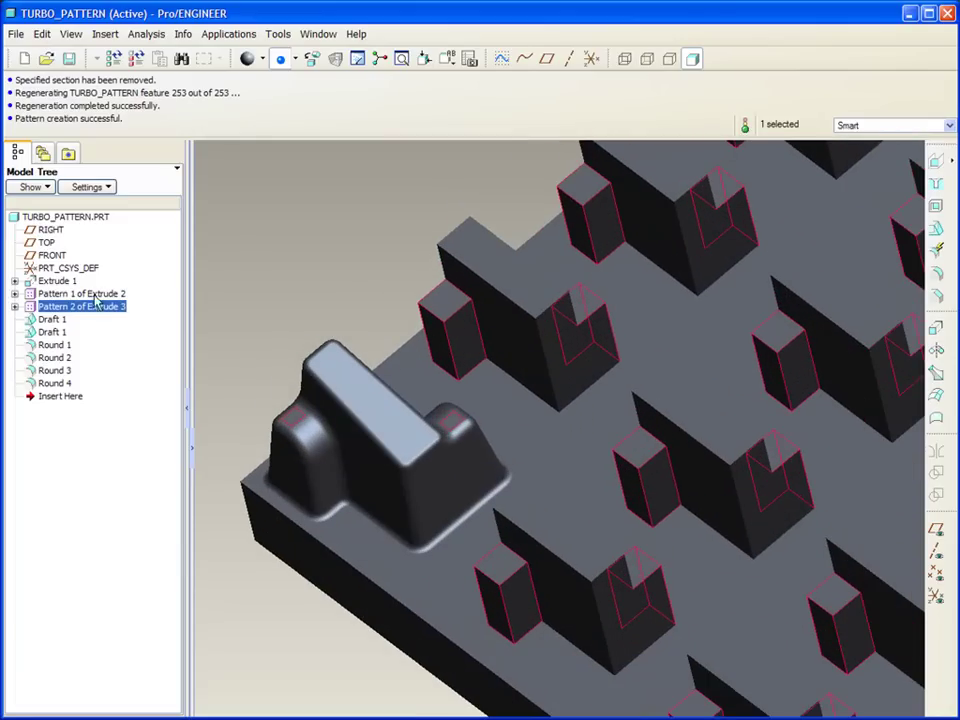
pyautogui.rightClick(56, 319)
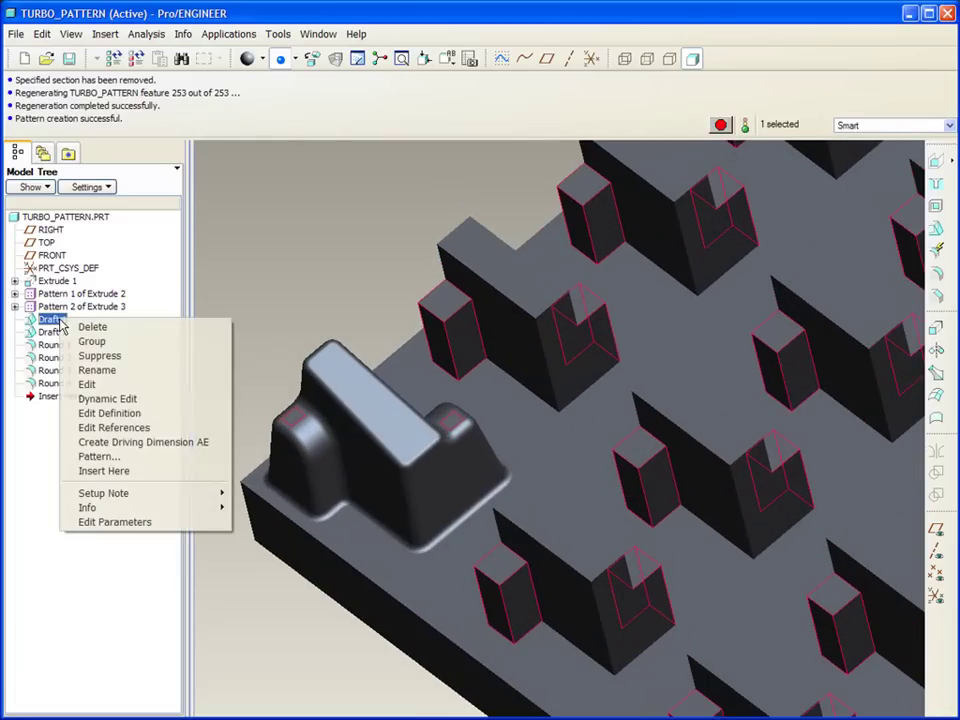
pyautogui.click(115, 458)
pyautogui.middleClick(267, 270)
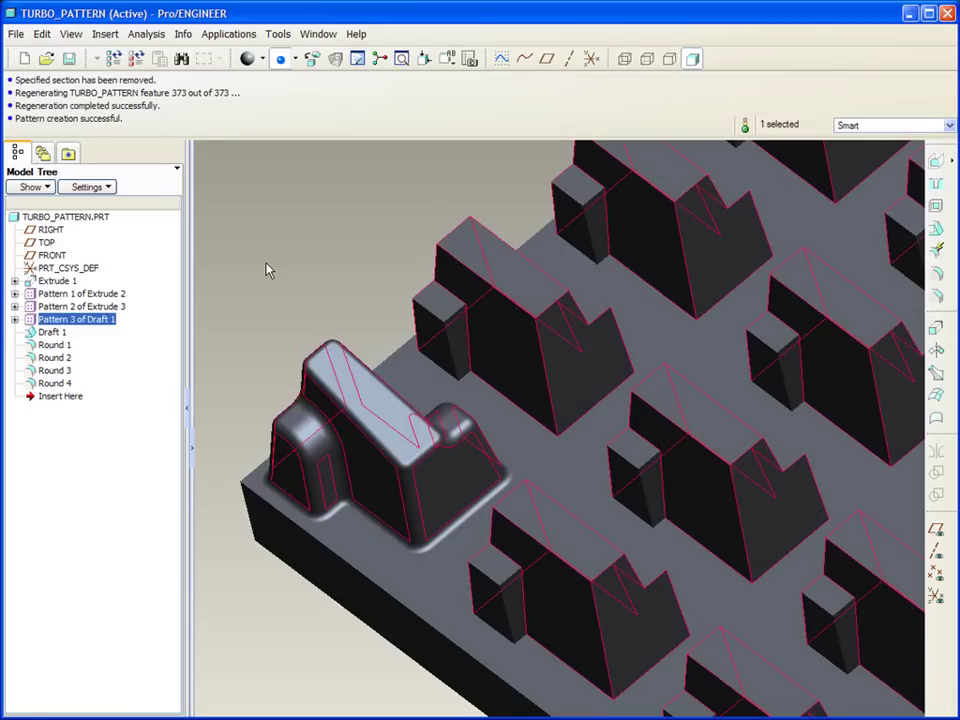
pyautogui.click(267, 269)
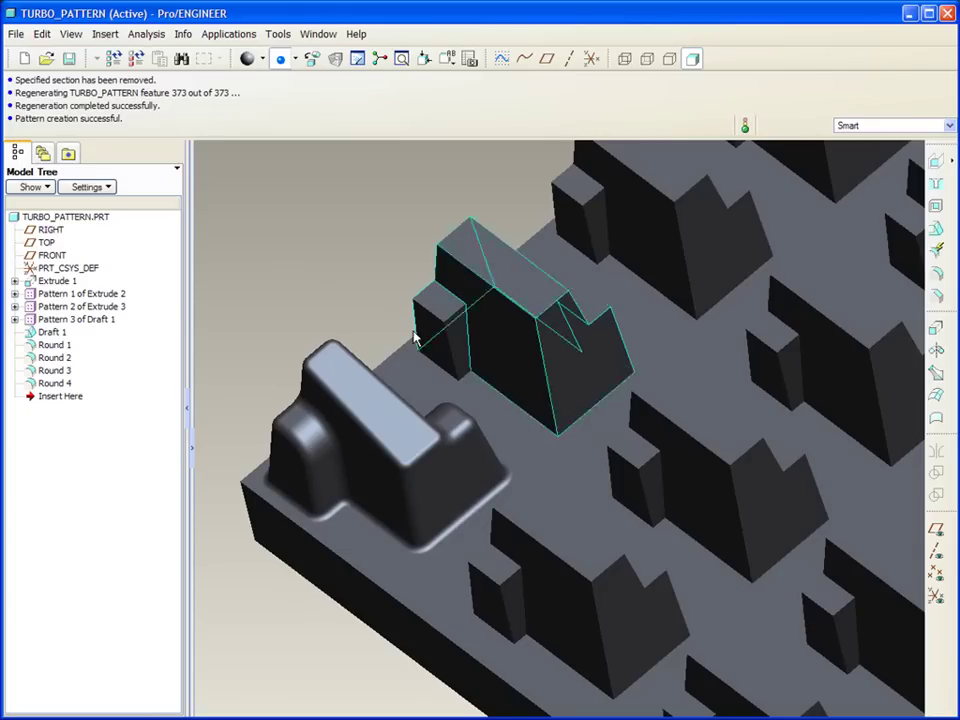
# Step: Try to pattern the second draft feature across the bosses, and delete the pattern of Extrude 2
pyautogui.click(46, 332)
pyautogui.rightClick(45, 333)
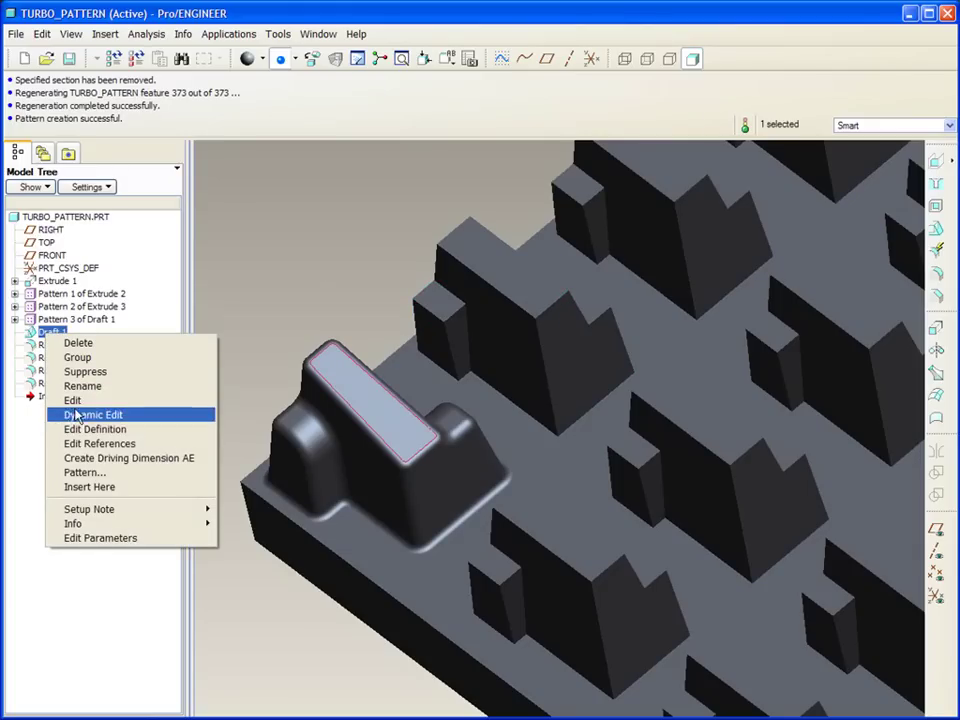
pyautogui.click(98, 474)
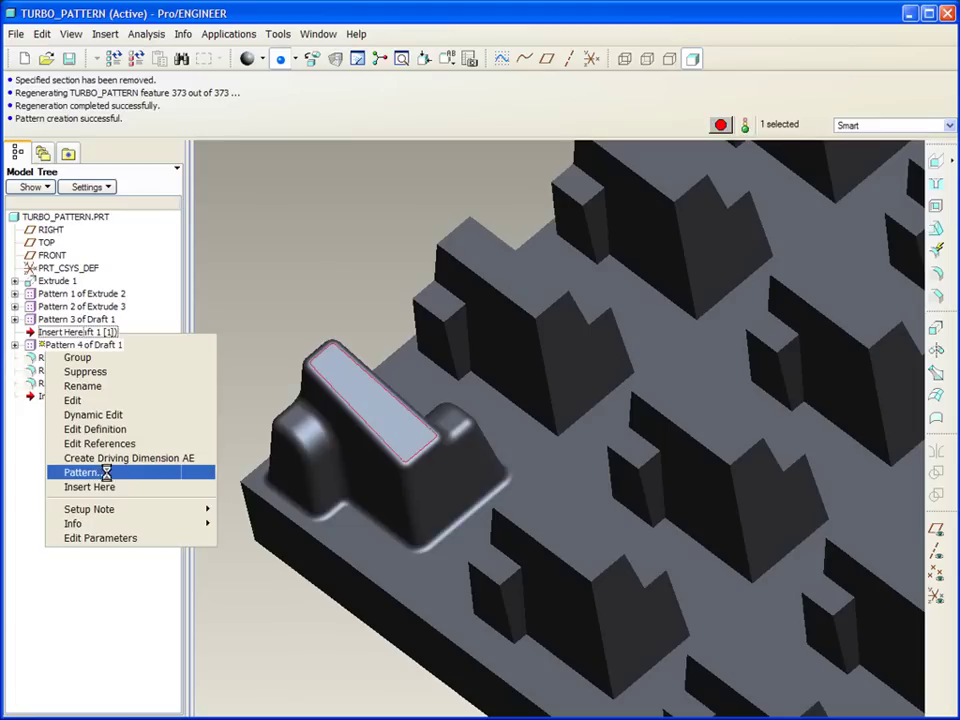
pyautogui.middleClick(207, 323)
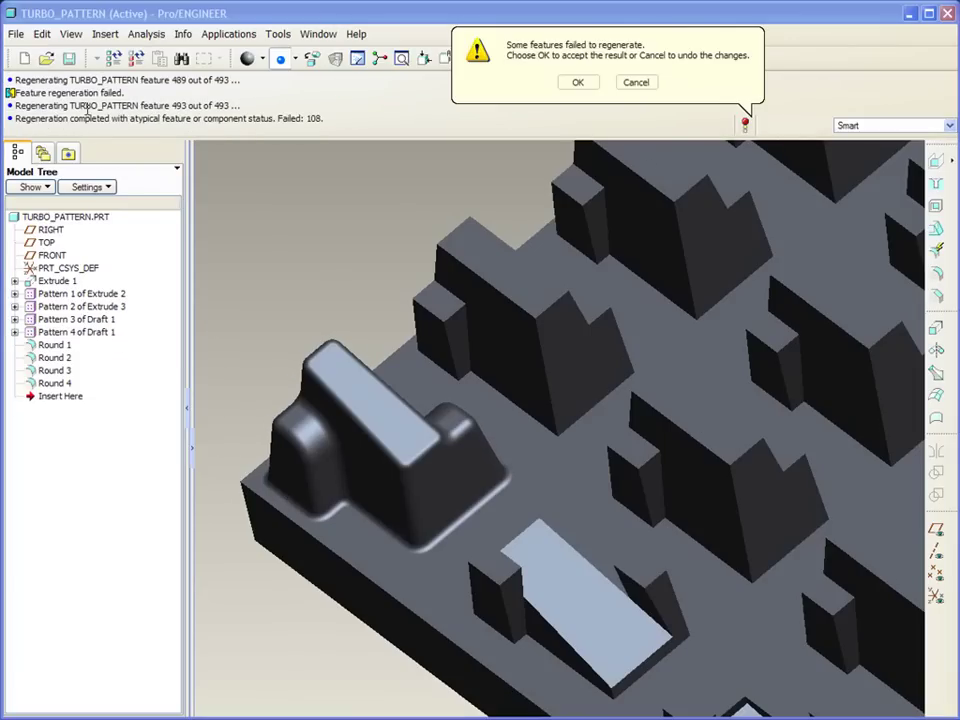
pyautogui.click(636, 81)
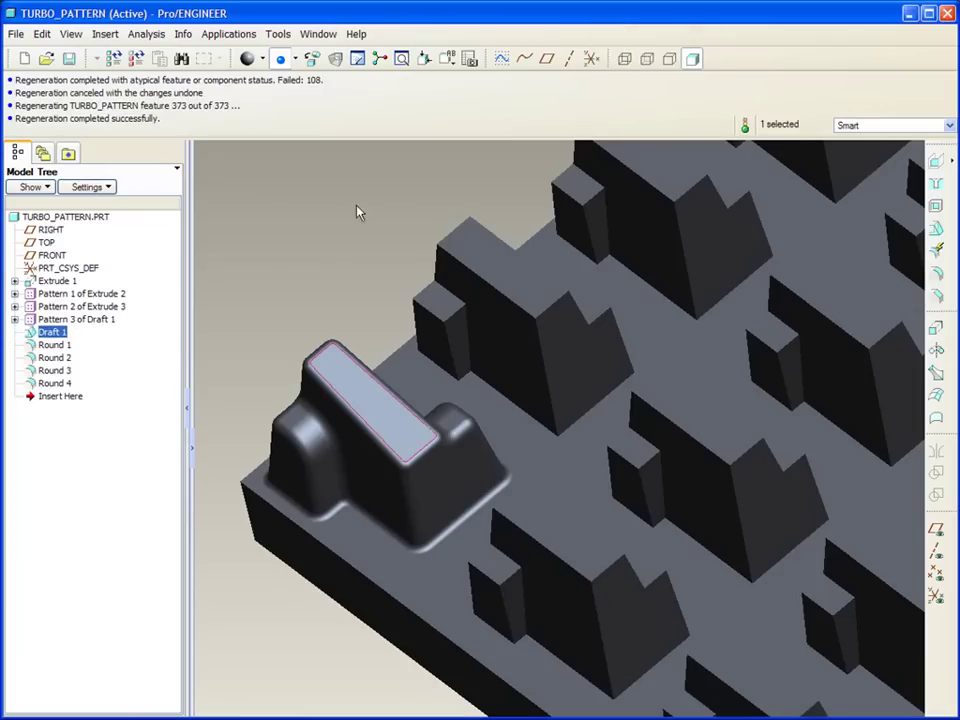
pyautogui.rightClick(84, 294)
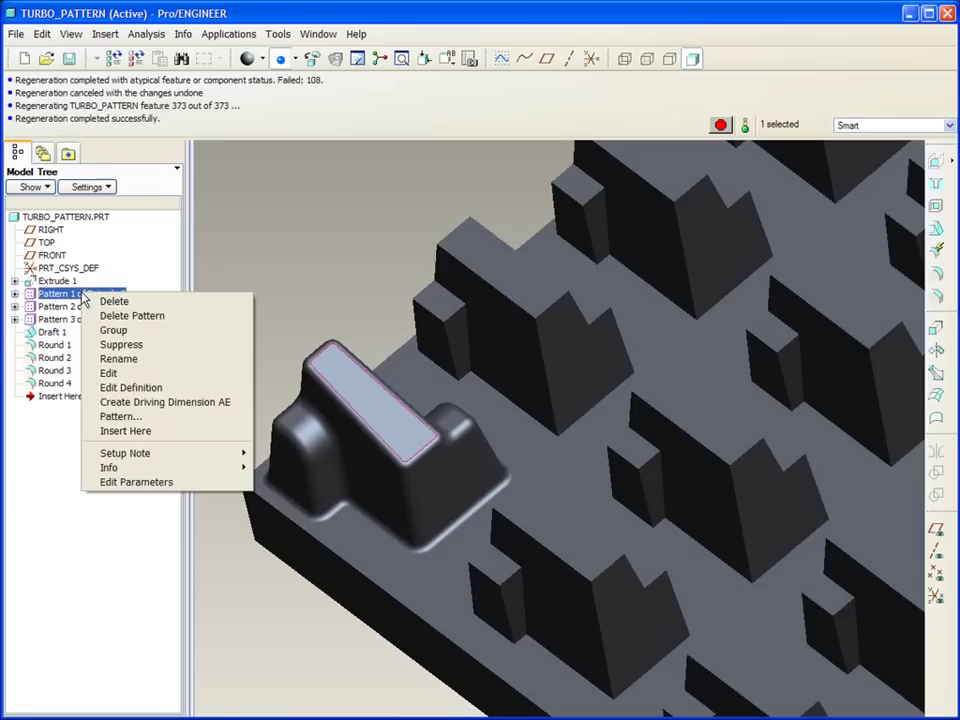
pyautogui.click(113, 316)
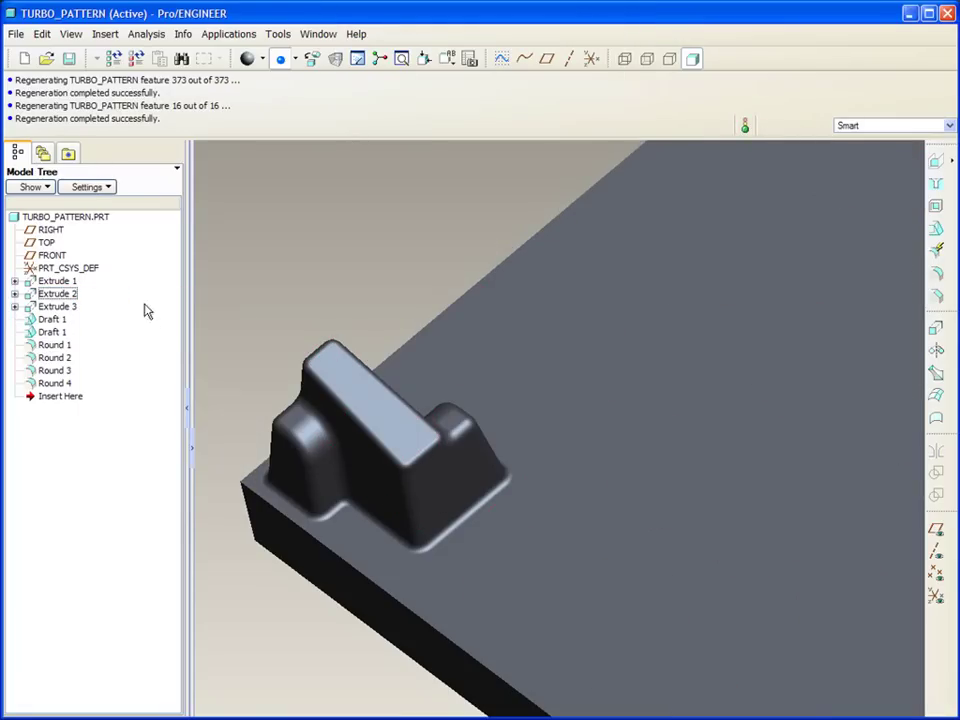
# Step: Group all features from Extrude 2 through Round 4 into one local group
pyautogui.click(57, 294)
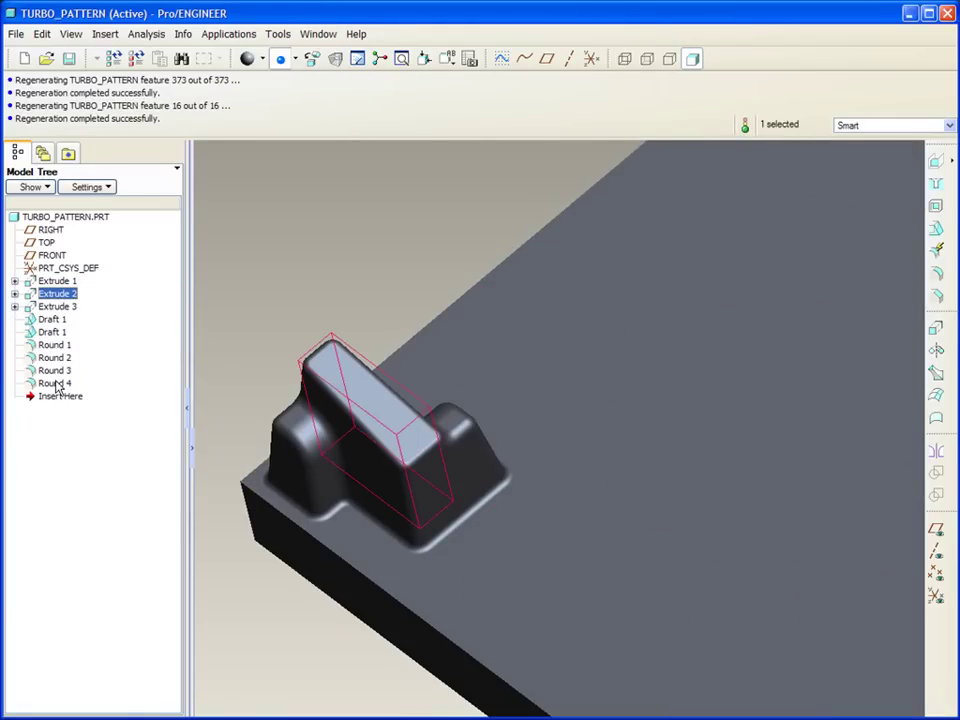
pyautogui.keyDown('shift'); pyautogui.click(57, 386); pyautogui.keyUp('shift')
pyautogui.rightClick(57, 386)
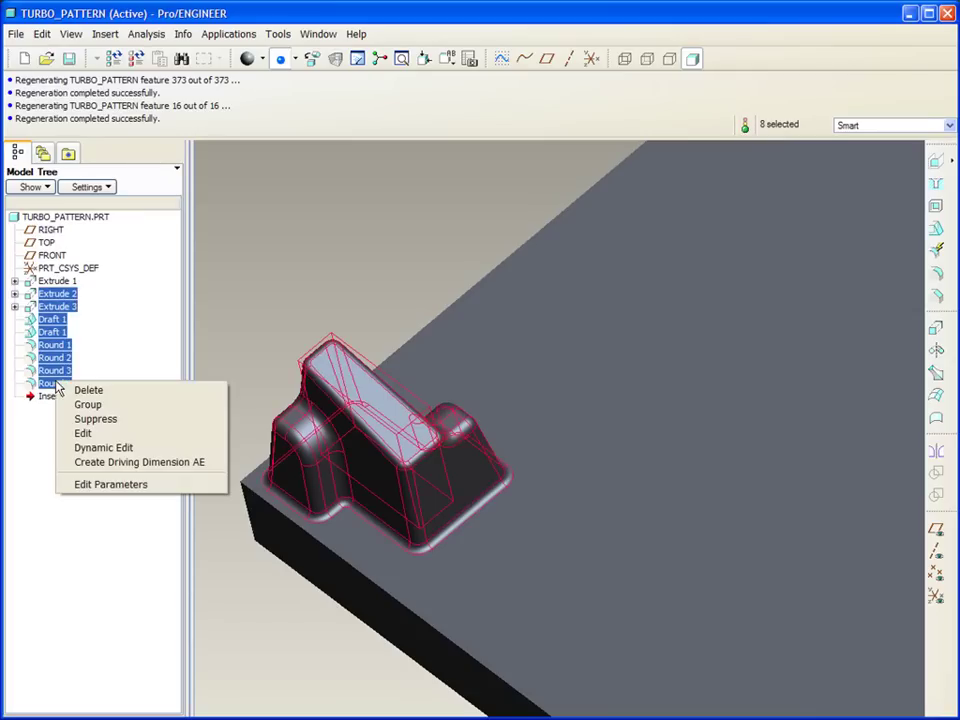
pyautogui.click(85, 403)
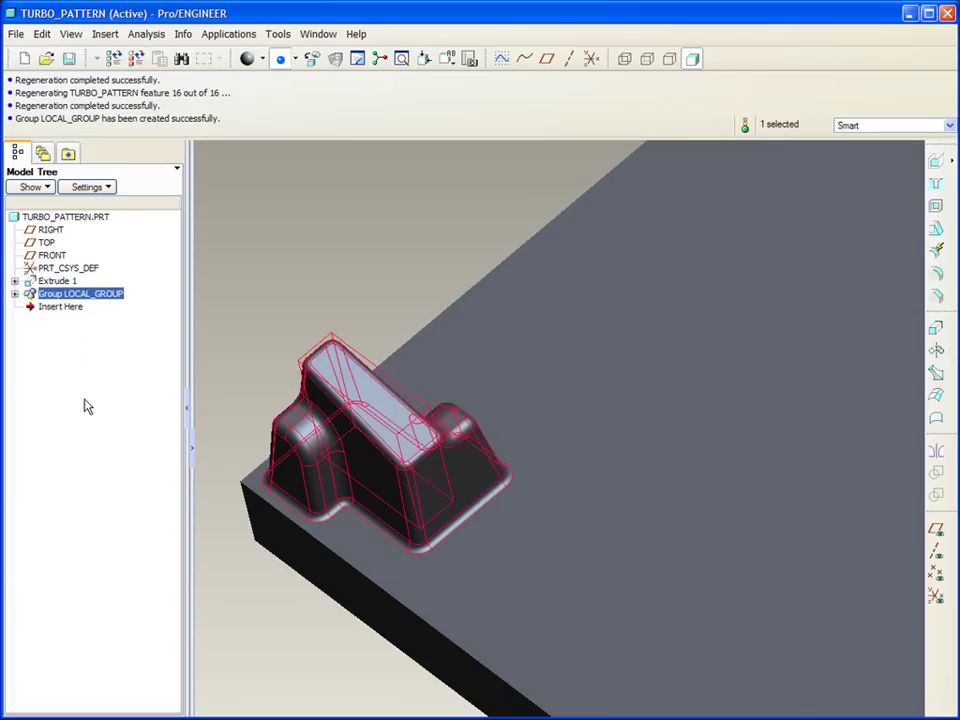
# Step: Start a dimension pattern of the local group with 10 instances along its .20 position dimension
pyautogui.rightClick(75, 301)
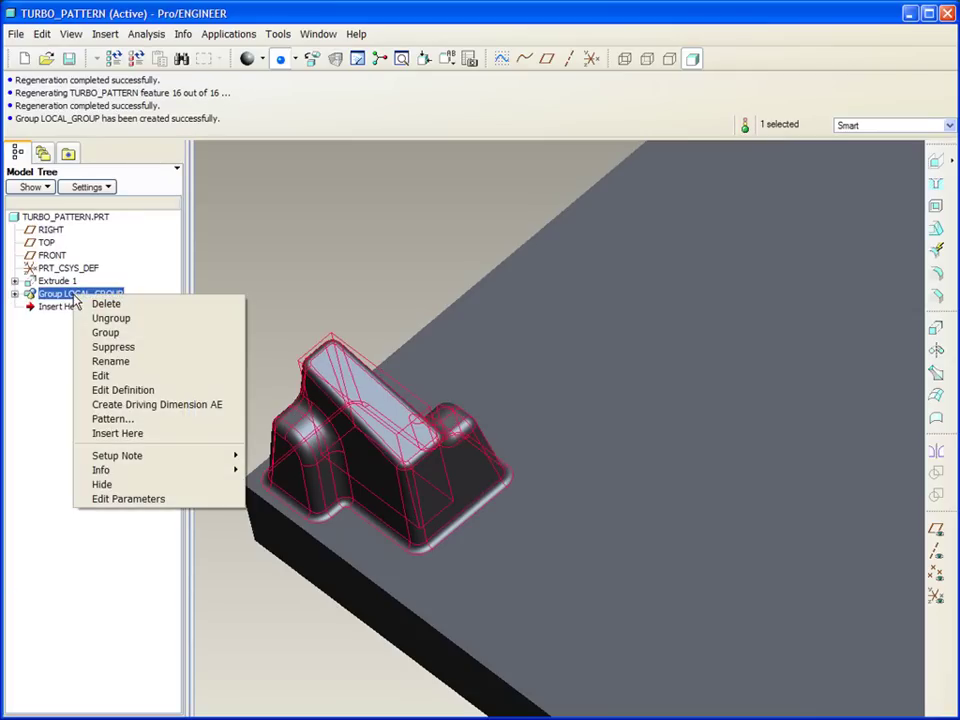
pyautogui.click(122, 418)
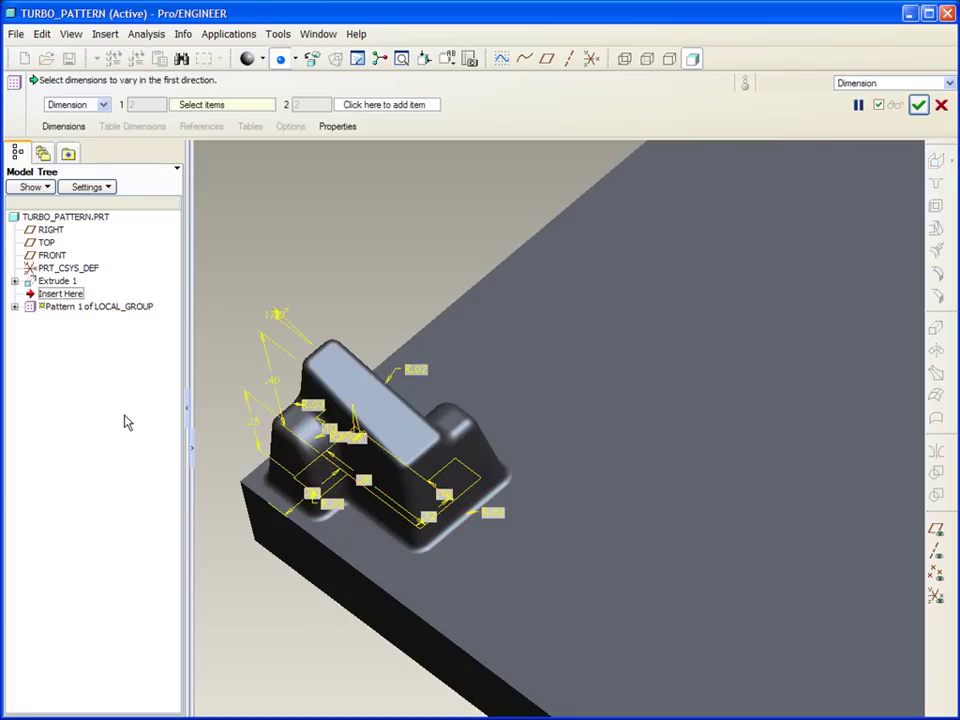
pyautogui.click(312, 494)
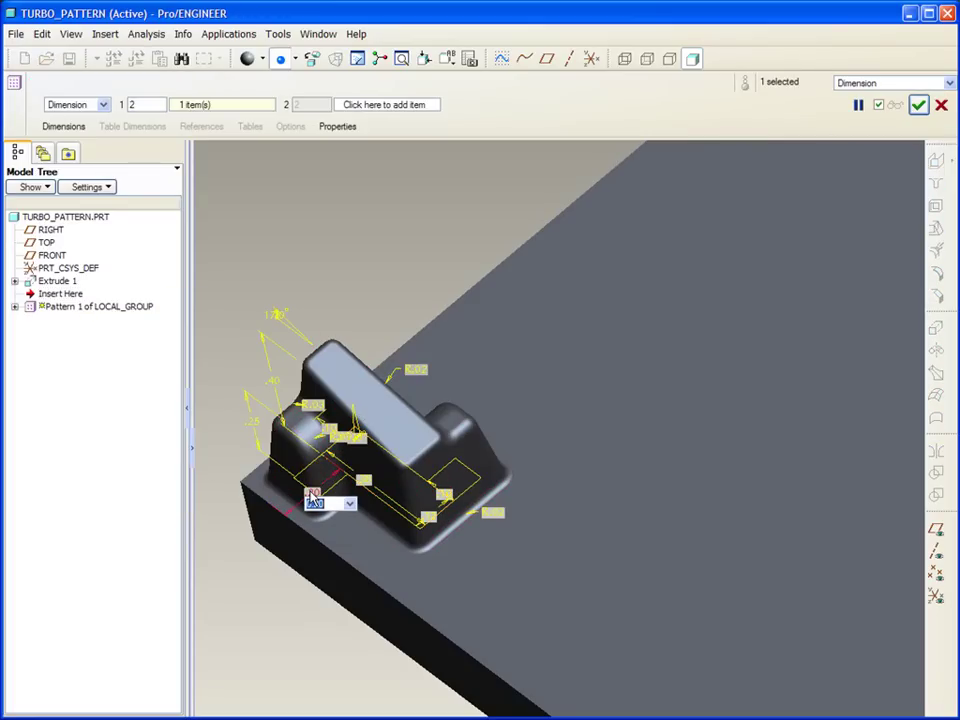
pyautogui.press('Return')
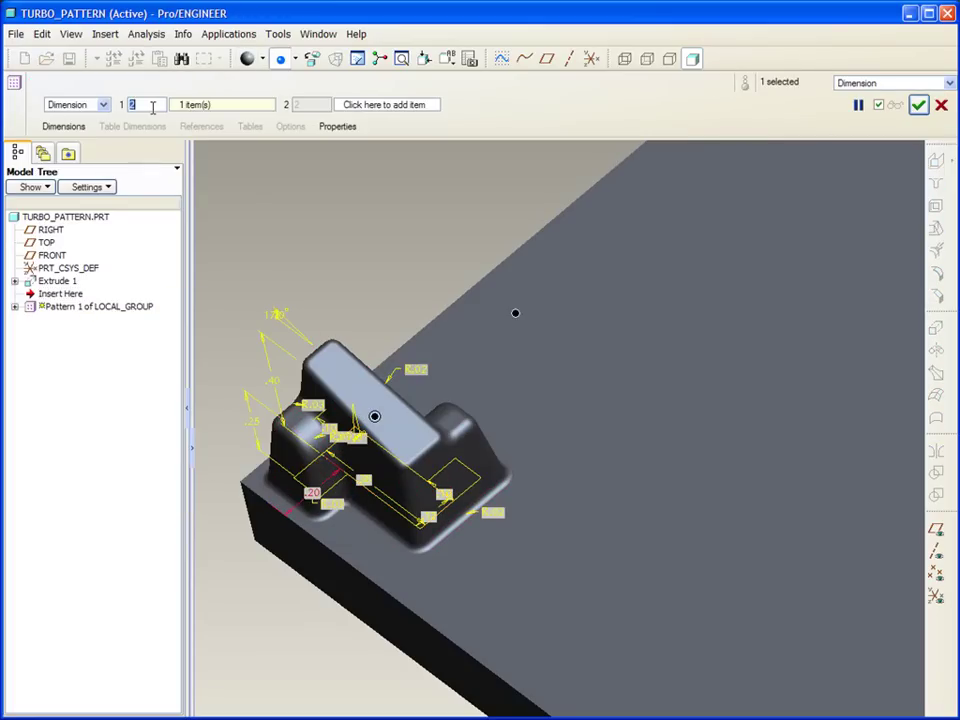
pyautogui.write('10')
pyautogui.press('Return')
# Step: Add the .10 position dimension as the second direction with 12 instances, and create the group pattern
pyautogui.click(358, 107)
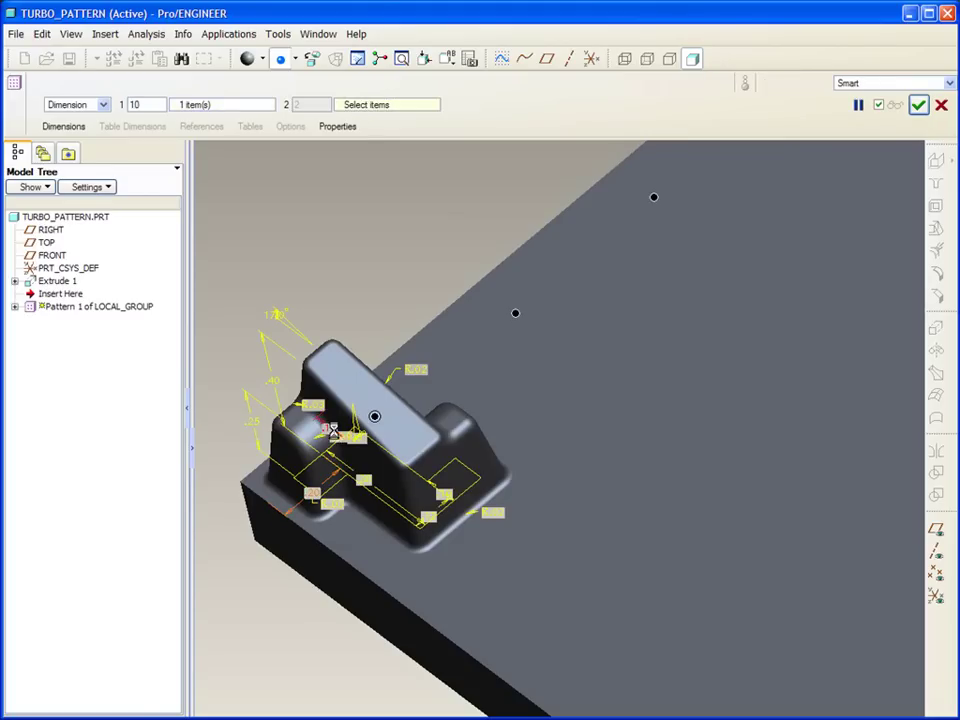
pyautogui.click(334, 433)
pyautogui.press('Return')
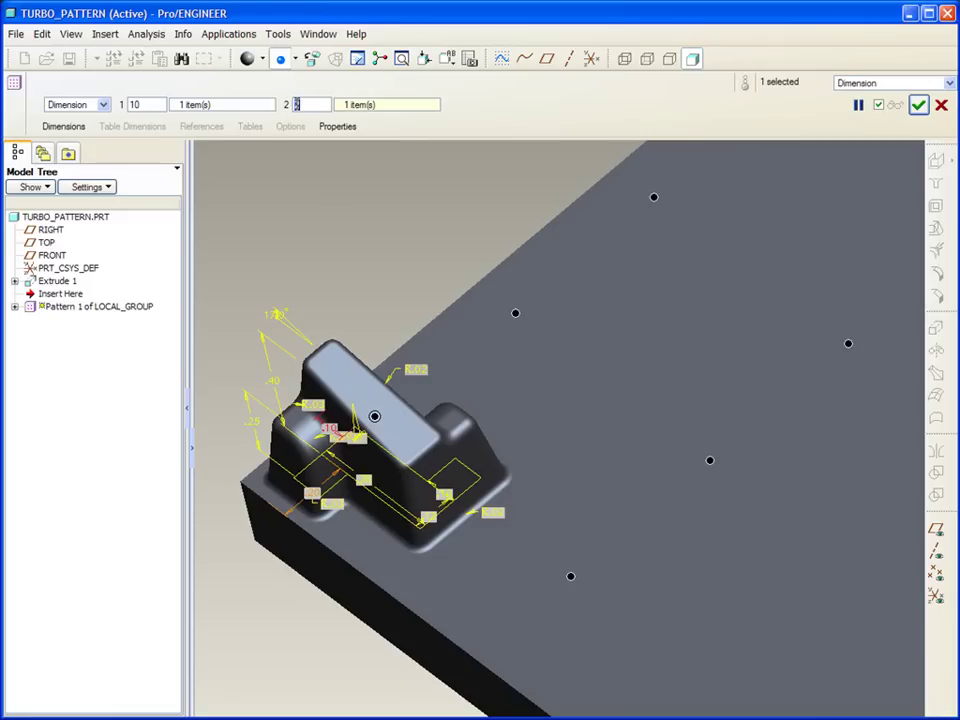
pyautogui.write('12')
pyautogui.press('Return')
pyautogui.click(918, 105)
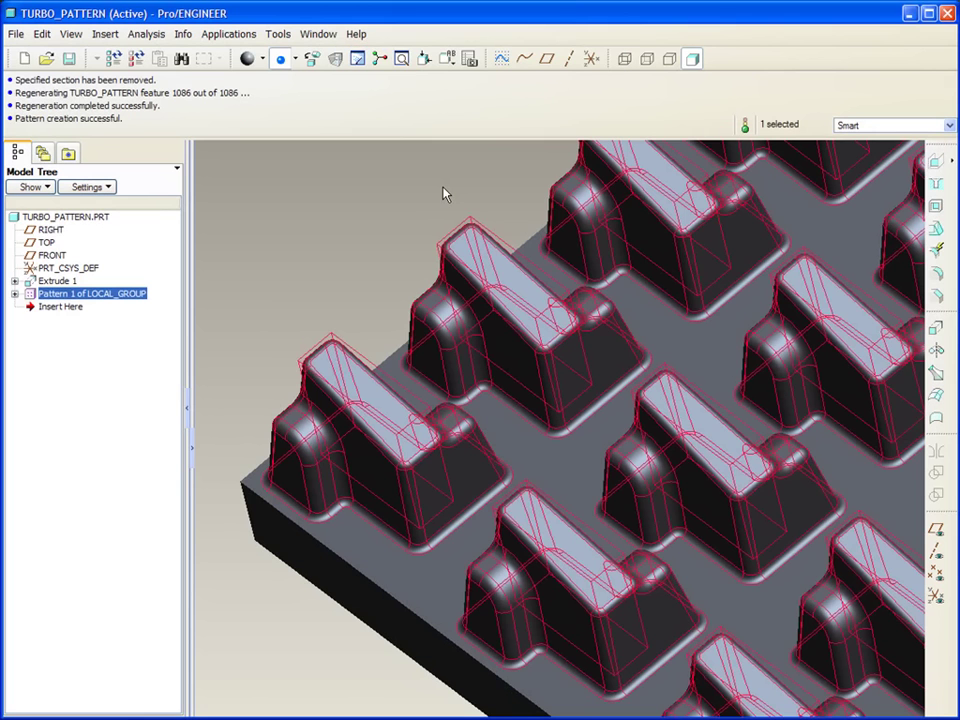
pyautogui.click(445, 194)
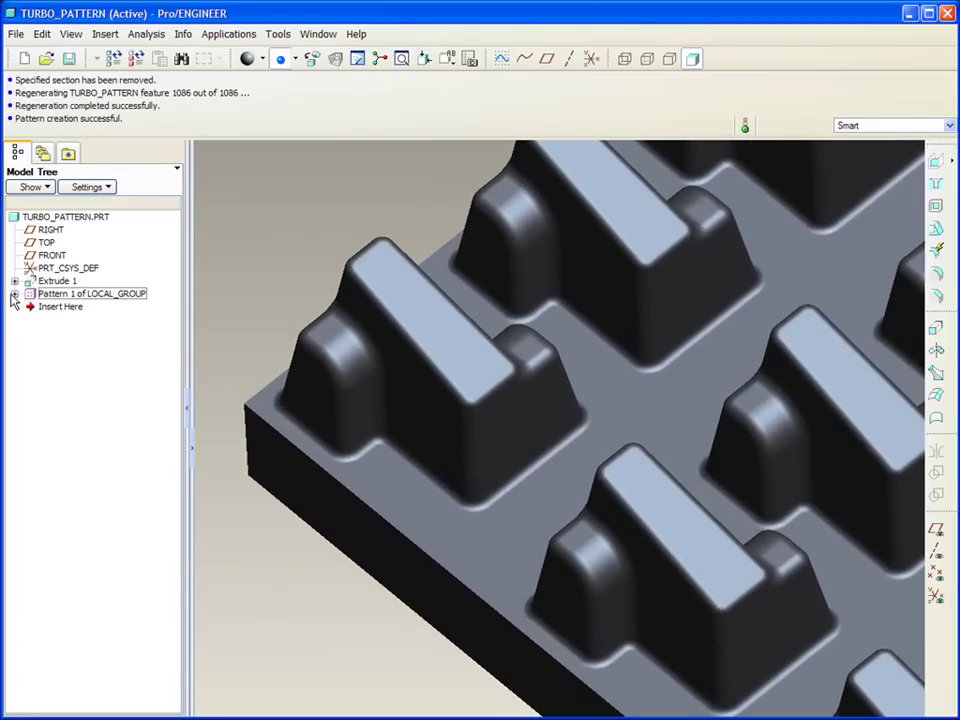
# Step: Examine the members of the group pattern and the features contained in its first group
pyautogui.click(14, 295)
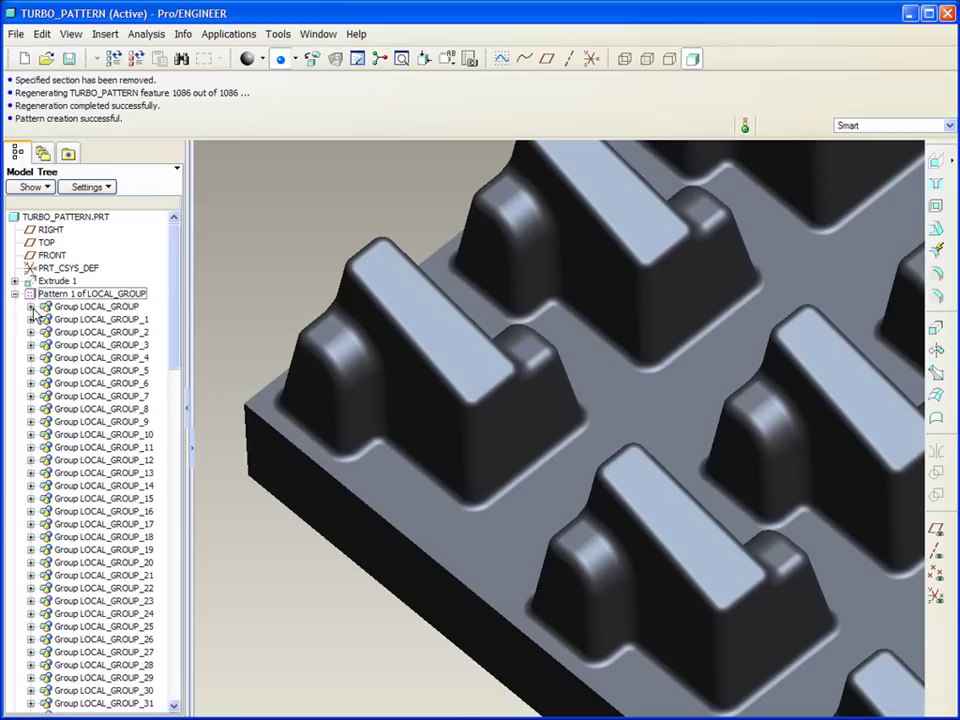
pyautogui.click(31, 307)
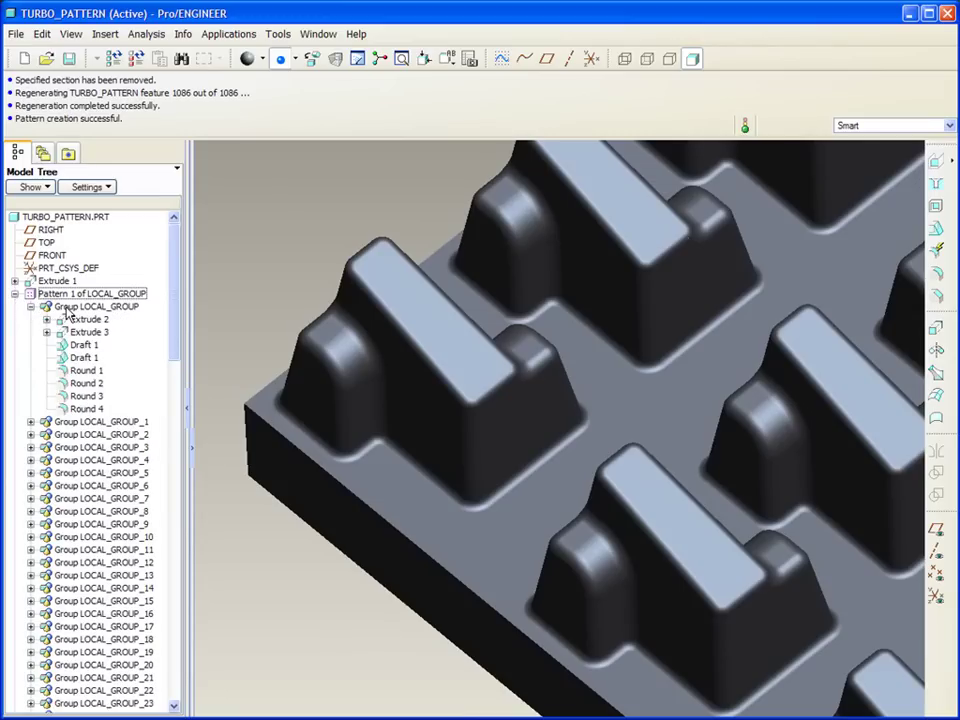
pyautogui.click(67, 309)
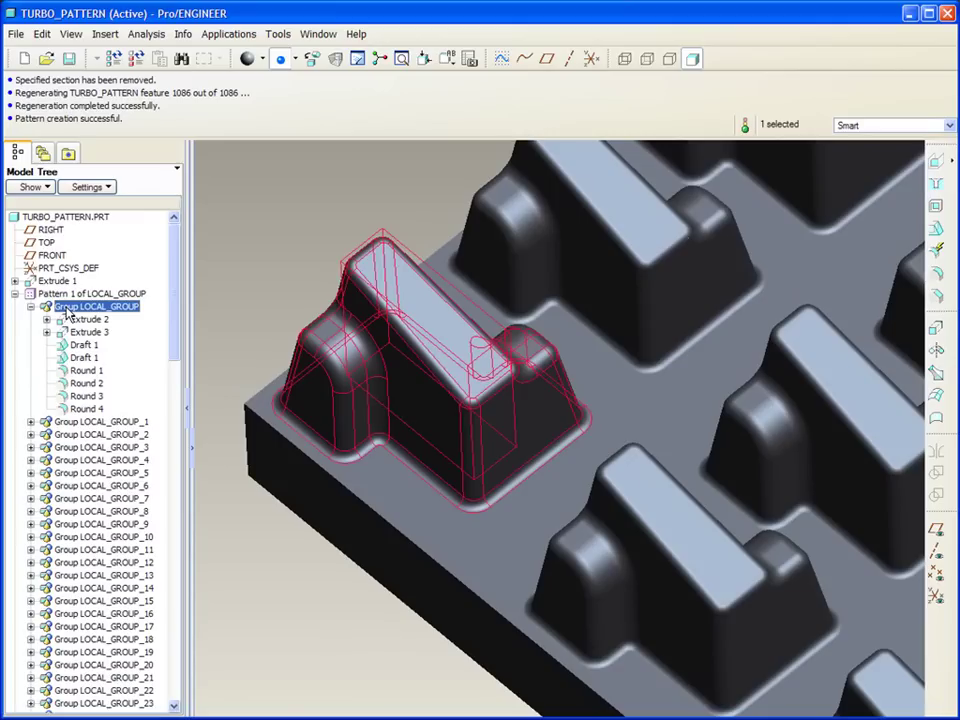
pyautogui.click(240, 246)
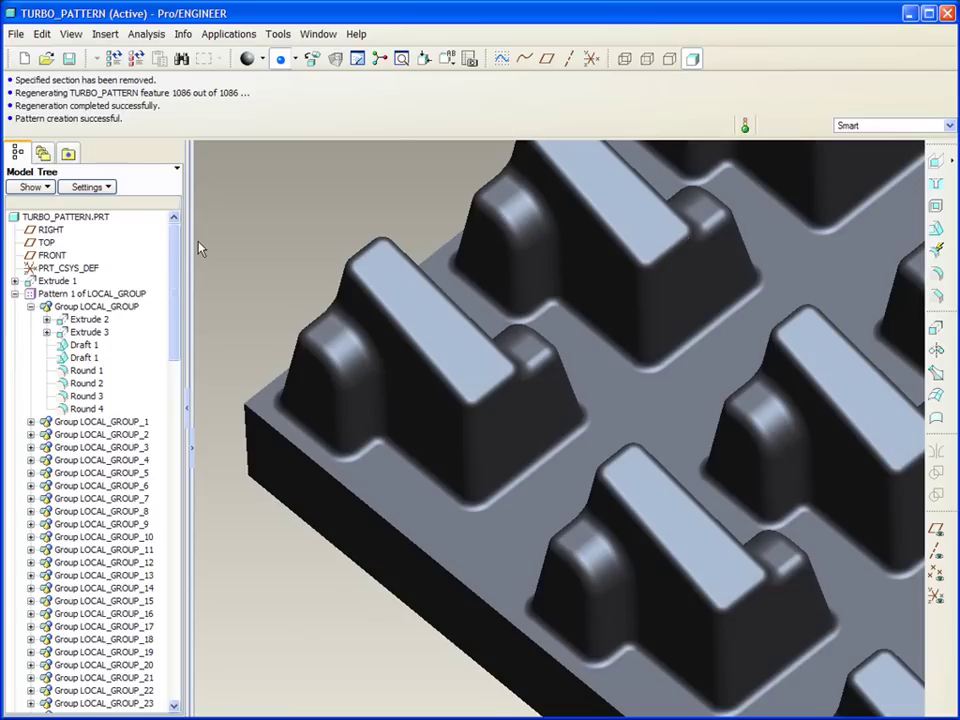
# Step: Delete the pattern of the local group and ungroup the remaining boss features
pyautogui.click(113, 296)
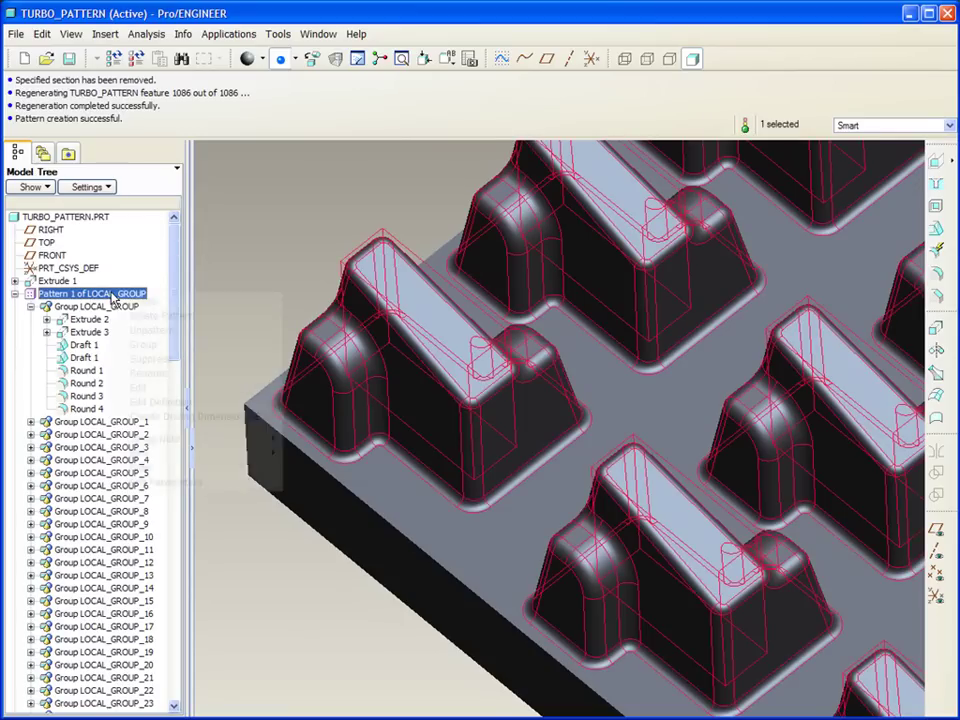
pyautogui.rightClick(113, 297)
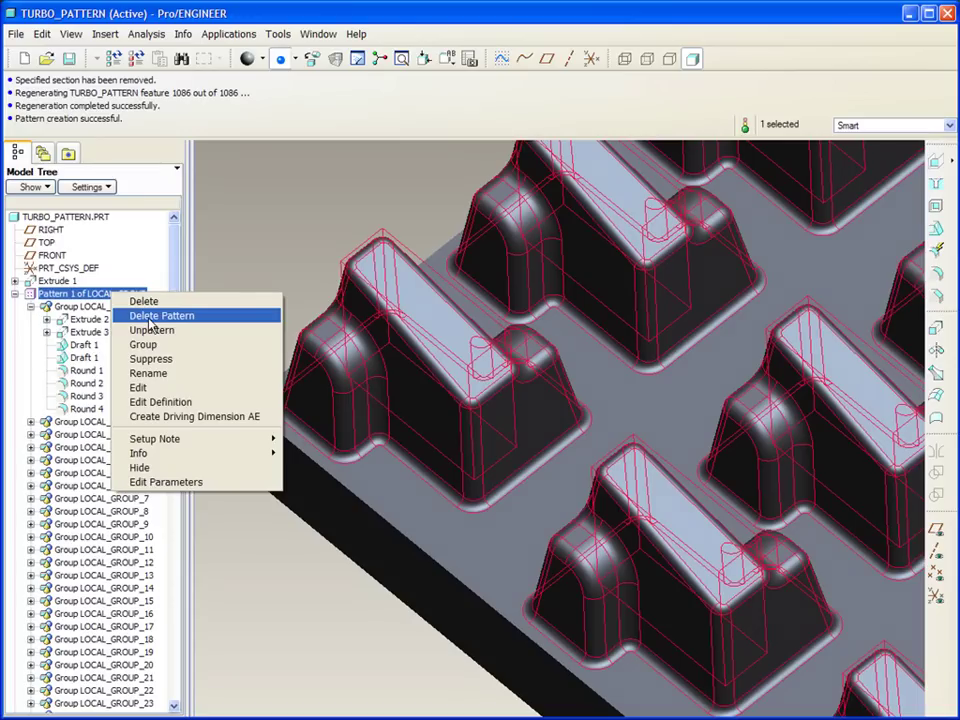
pyautogui.click(147, 316)
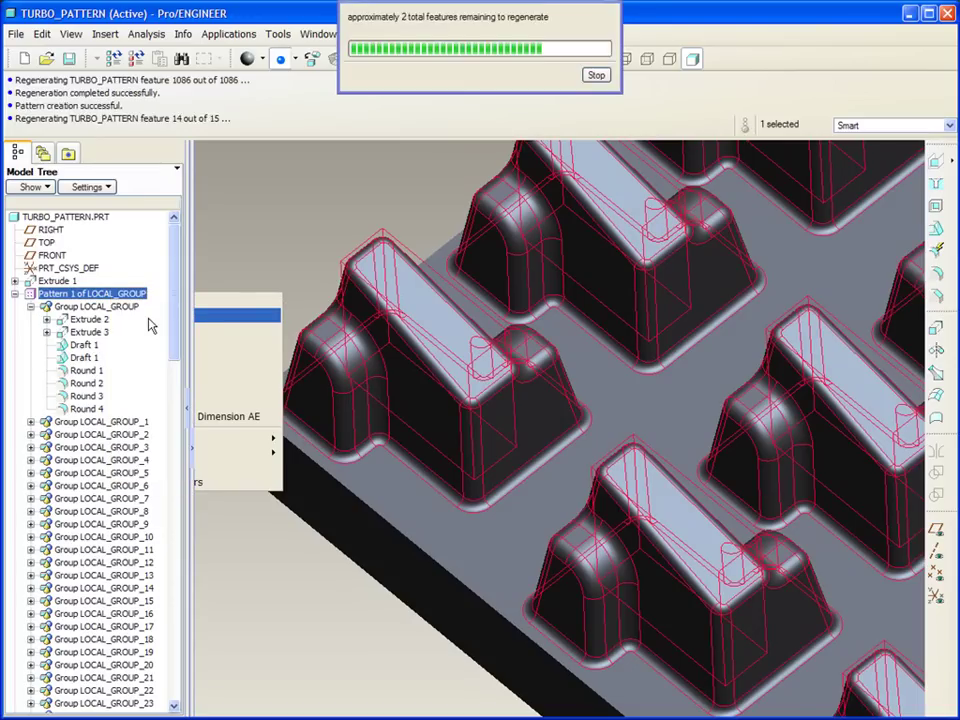
pyautogui.rightClick(84, 298)
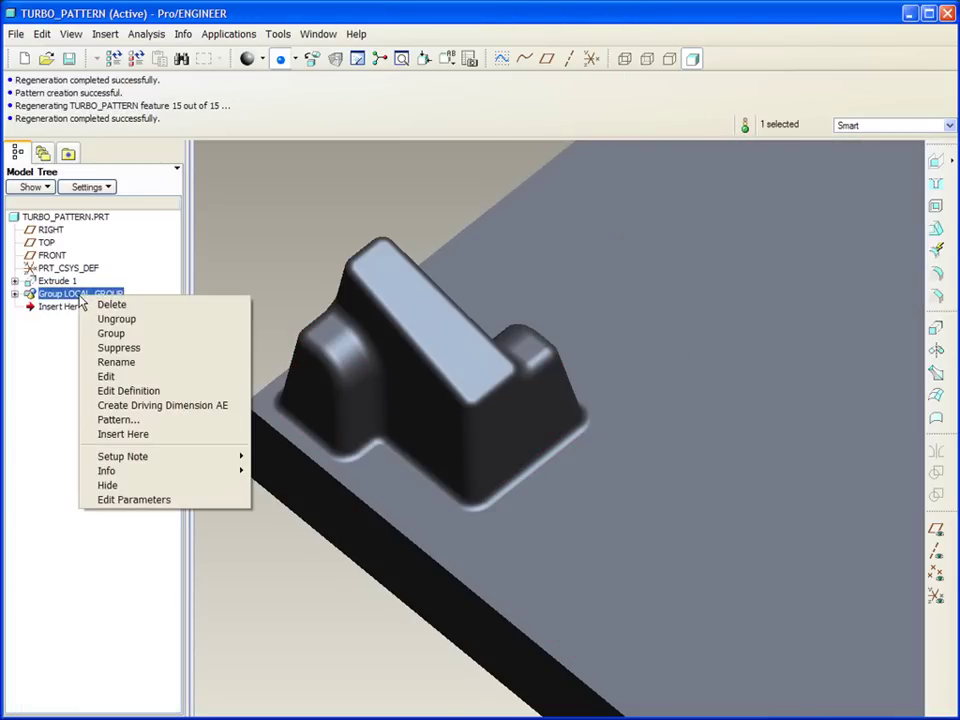
pyautogui.click(100, 319)
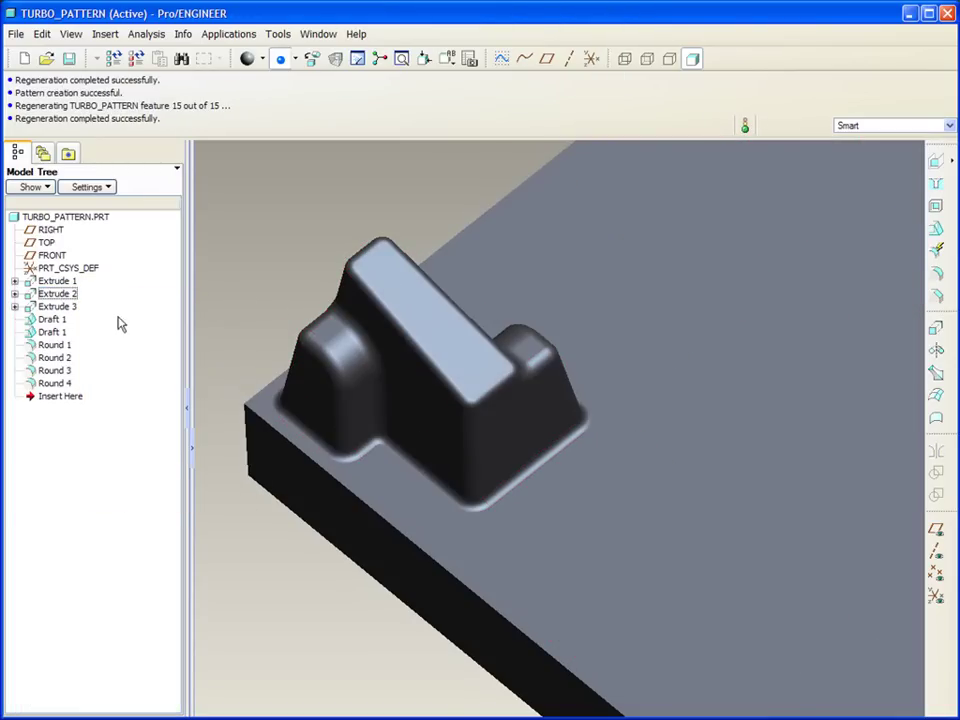
pyautogui.click(236, 240)
# Step: Copy all boss surfaces as a quilt, using the boss's side face as seed and the plate's upper face as boundary
pyautogui.hotkey('ctrl', 'd')
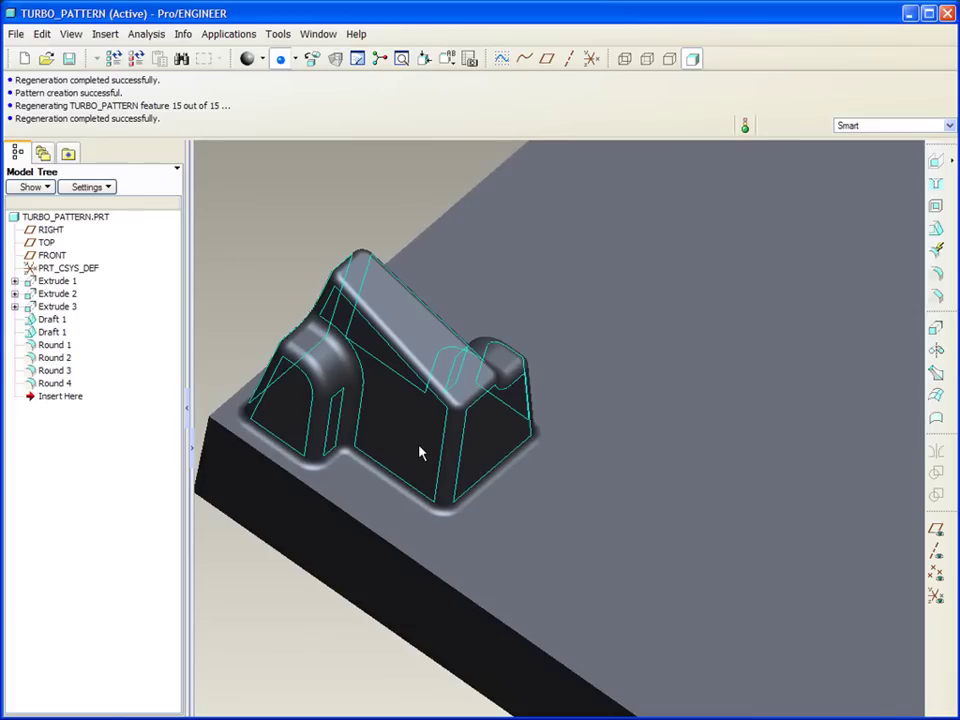
pyautogui.click(419, 449)
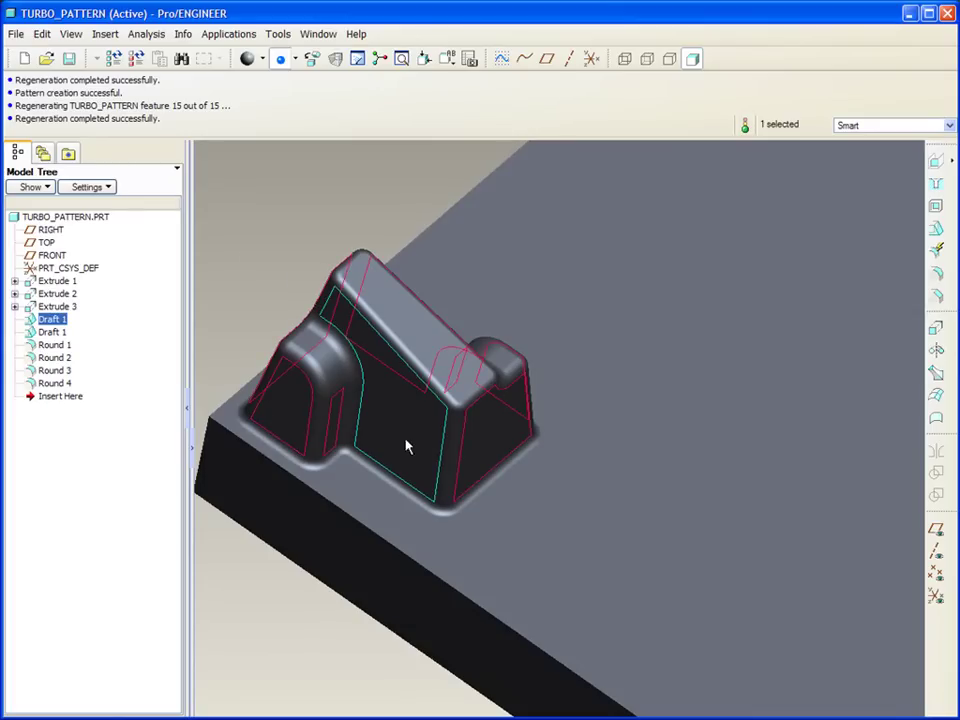
pyautogui.click(406, 446)
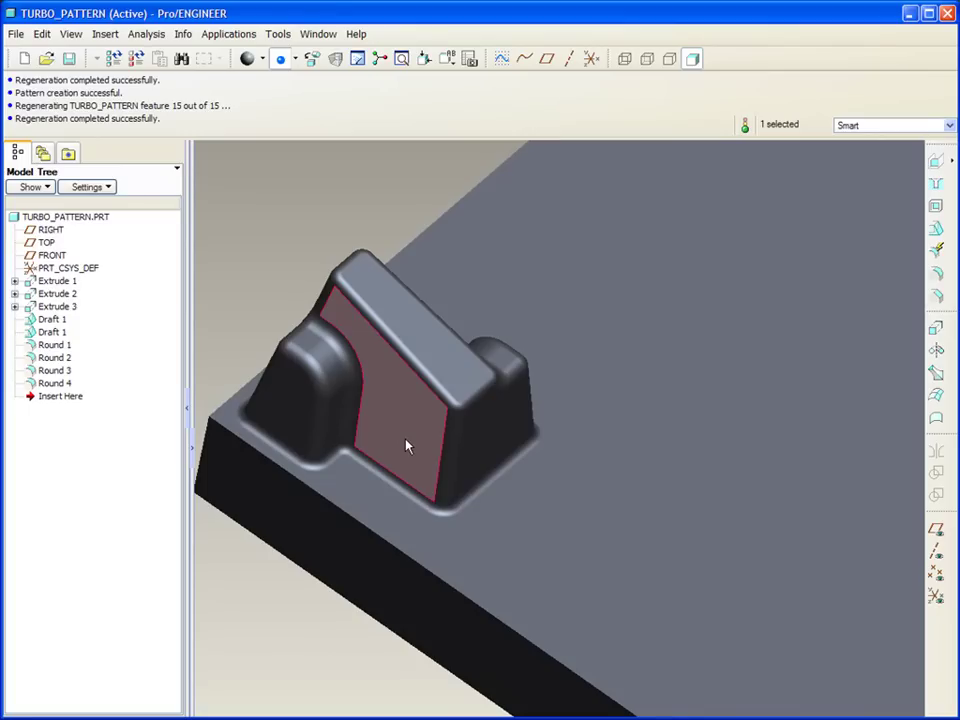
pyautogui.click(388, 505)
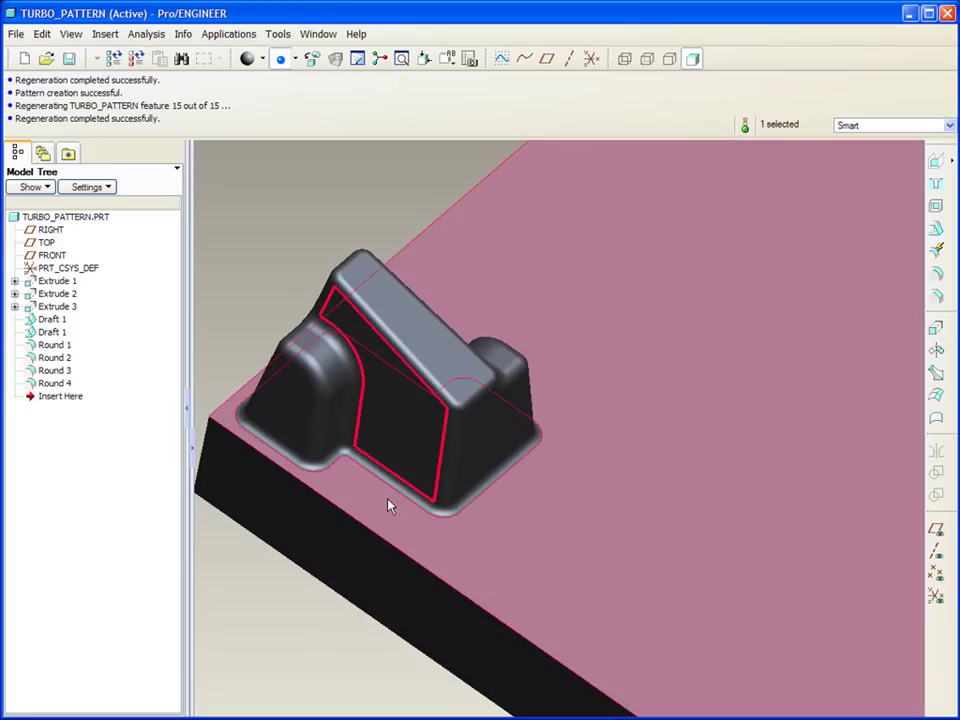
pyautogui.click(388, 505)
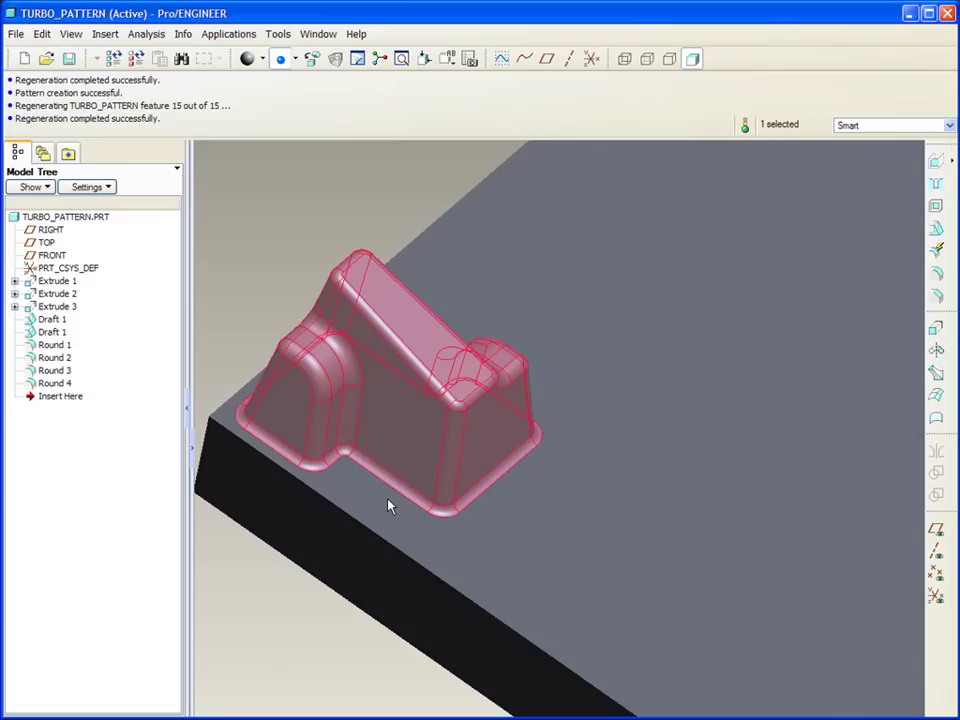
pyautogui.hotkey('ctrl', 'c')
pyautogui.hotkey('ctrl', 'v')
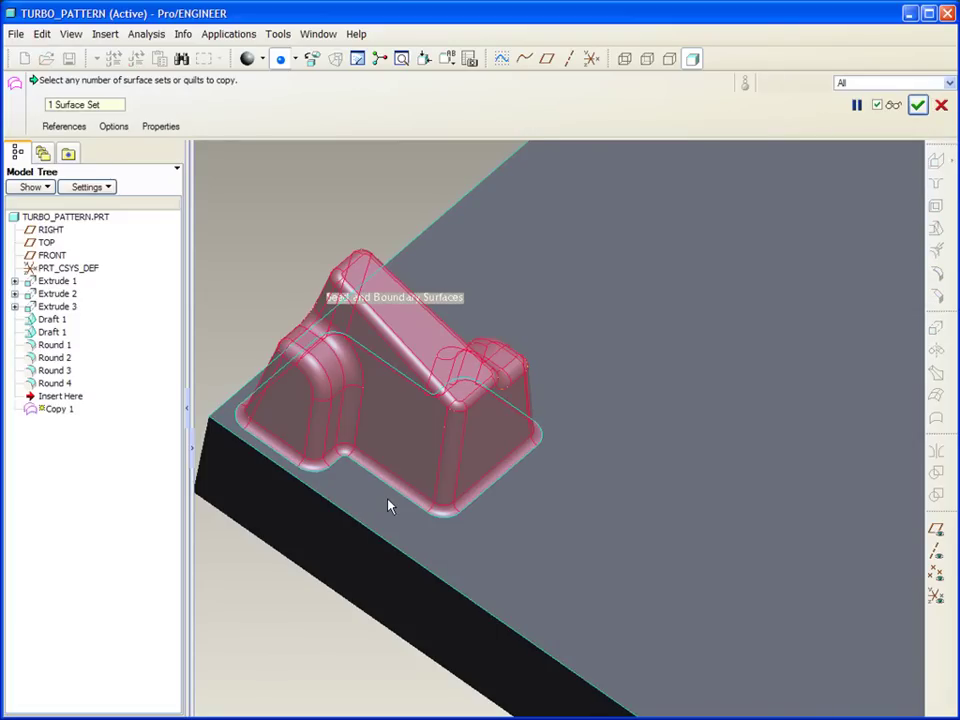
pyautogui.middleClick(290, 195)
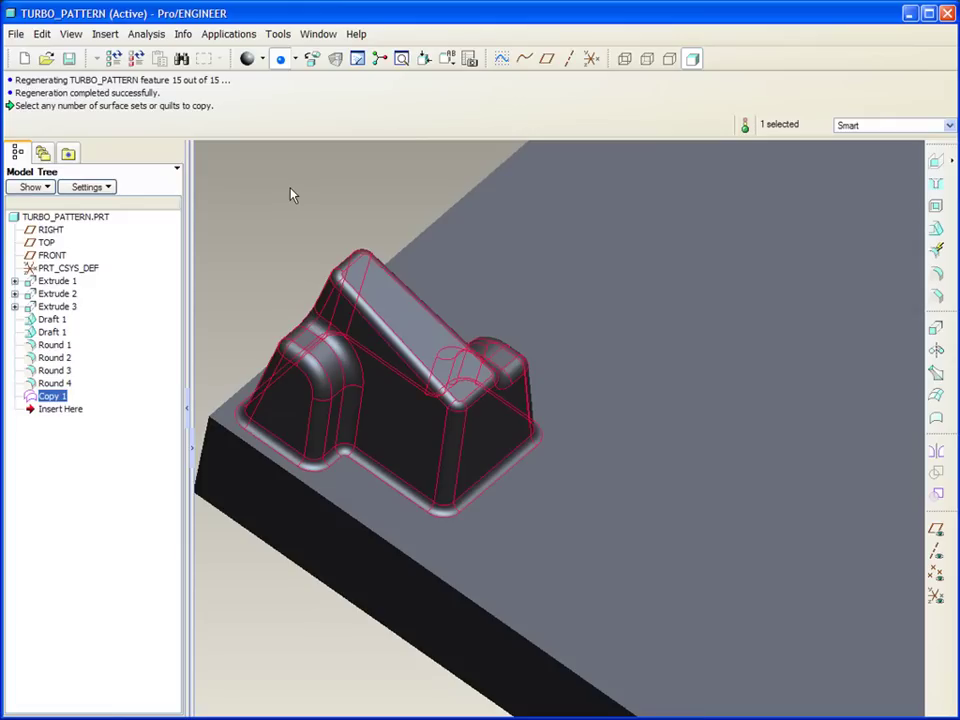
# Step: Start a Direction pattern of the copied surfaces along the RIGHT plane's normal, with 12 instances spaced 0.75
pyautogui.rightClick(291, 194)
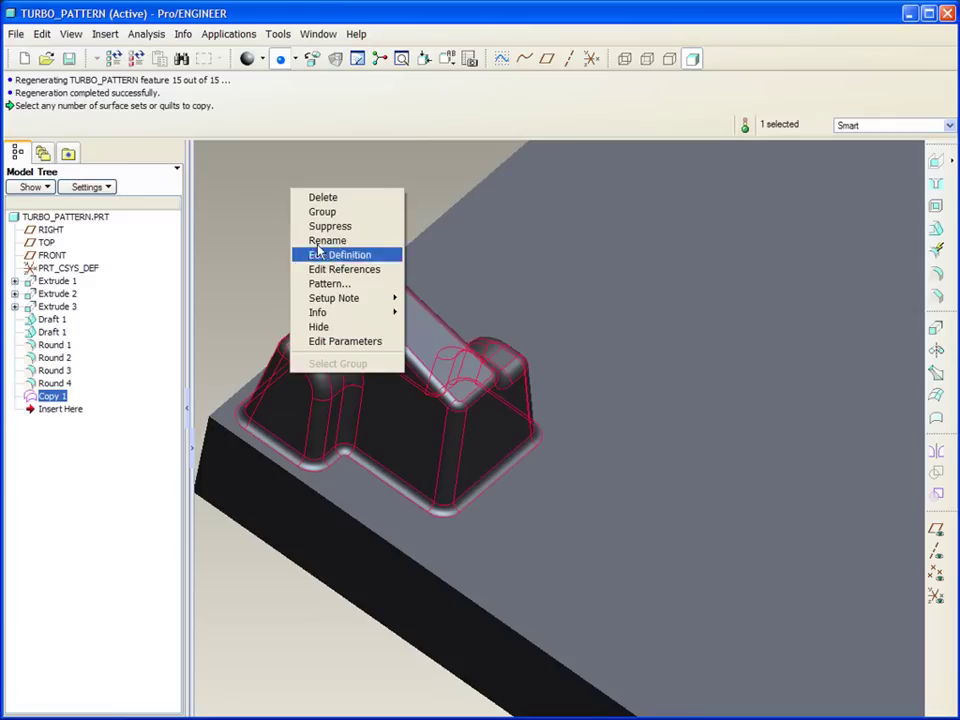
pyautogui.click(330, 284)
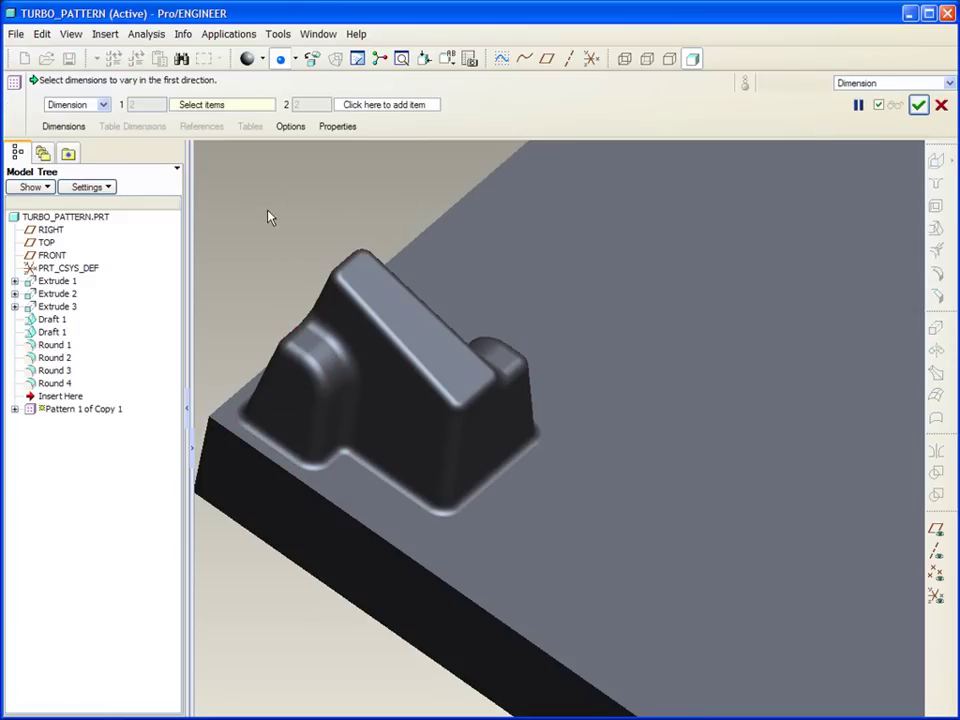
pyautogui.click(103, 105)
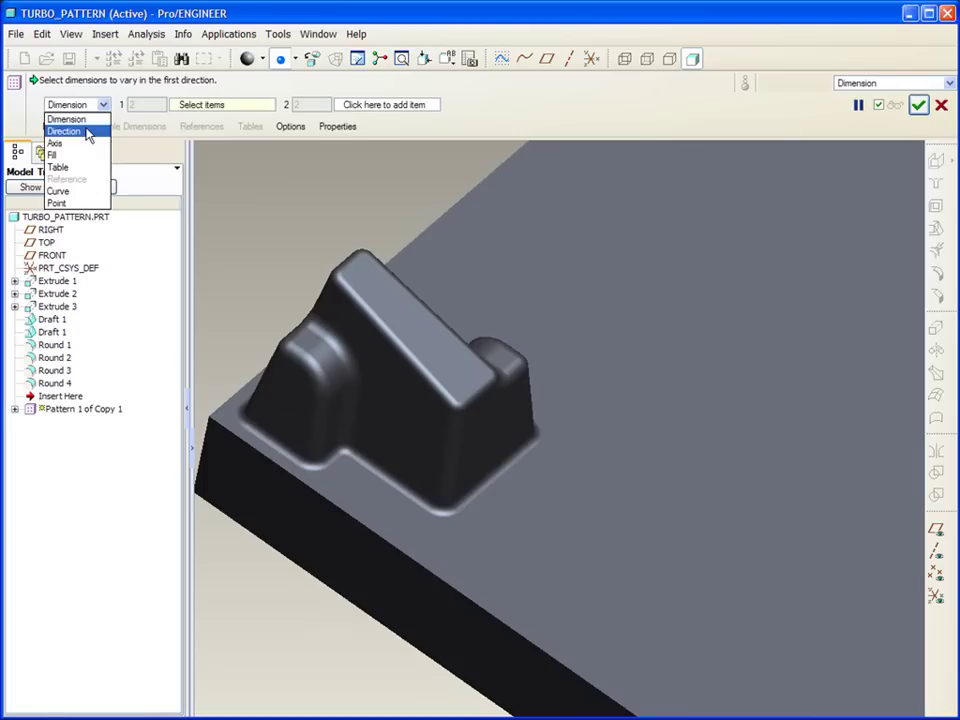
pyautogui.click(88, 132)
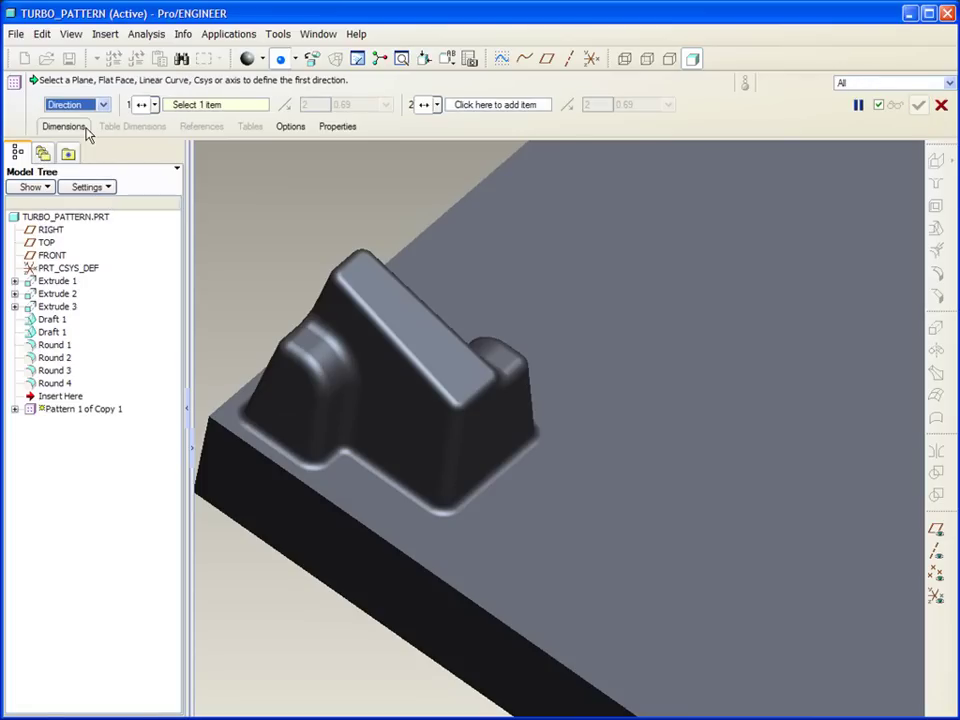
pyautogui.click(50, 230)
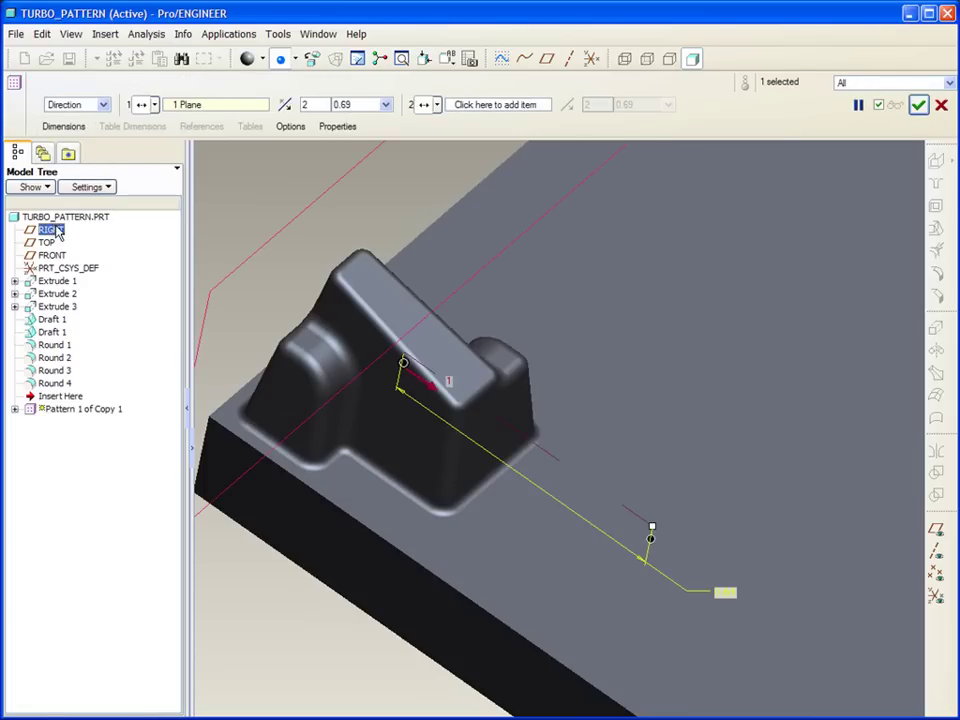
pyautogui.moveTo(651, 527); pyautogui.dragTo(668, 537)
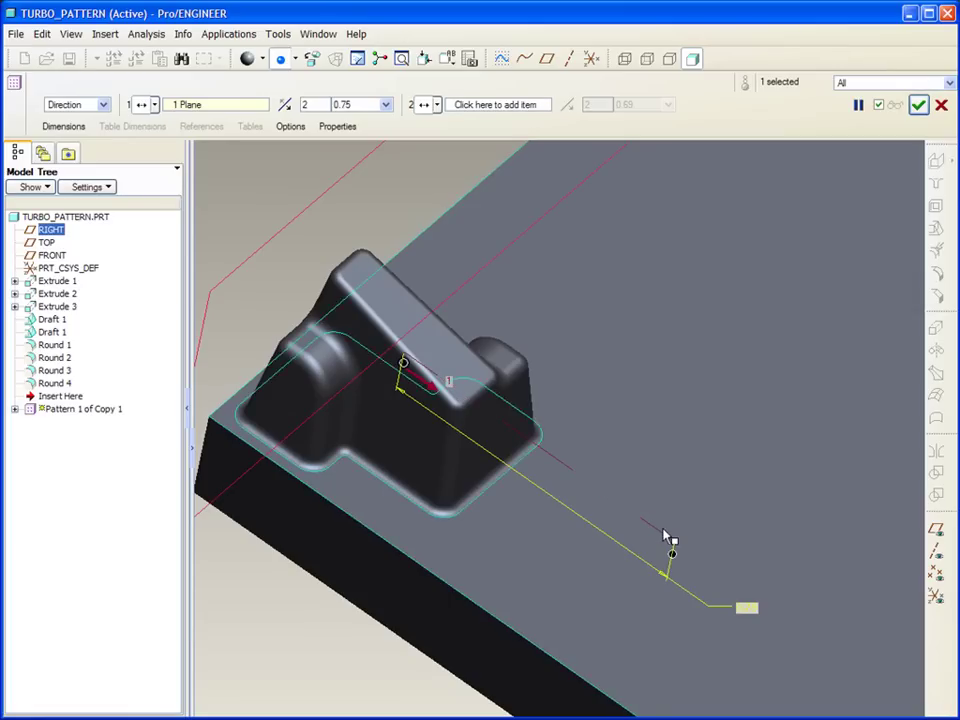
pyautogui.click(311, 105)
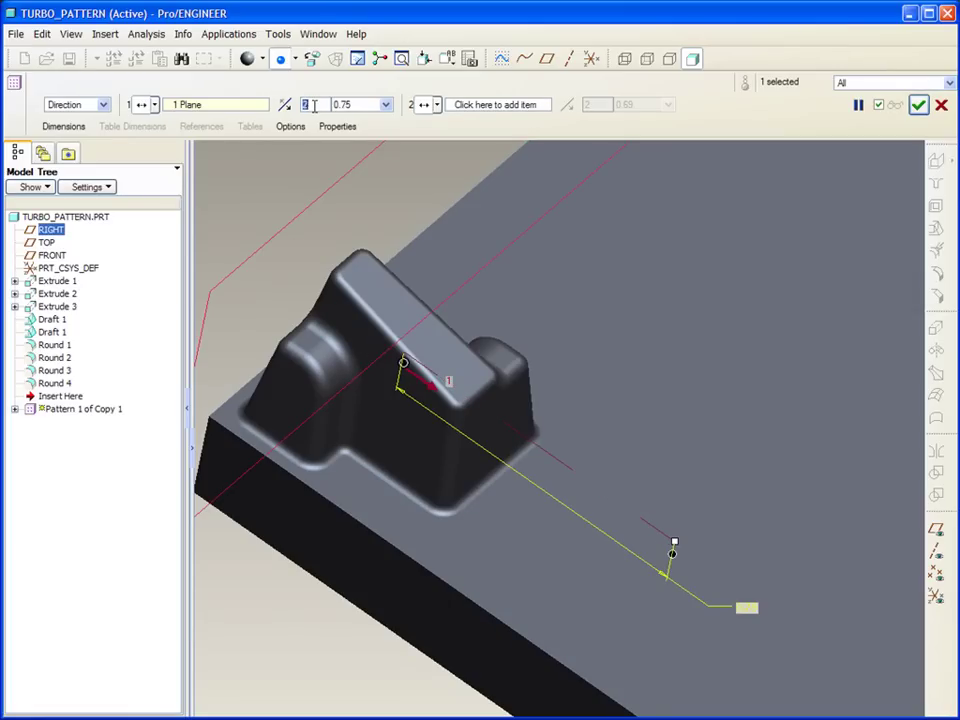
pyautogui.write('12')
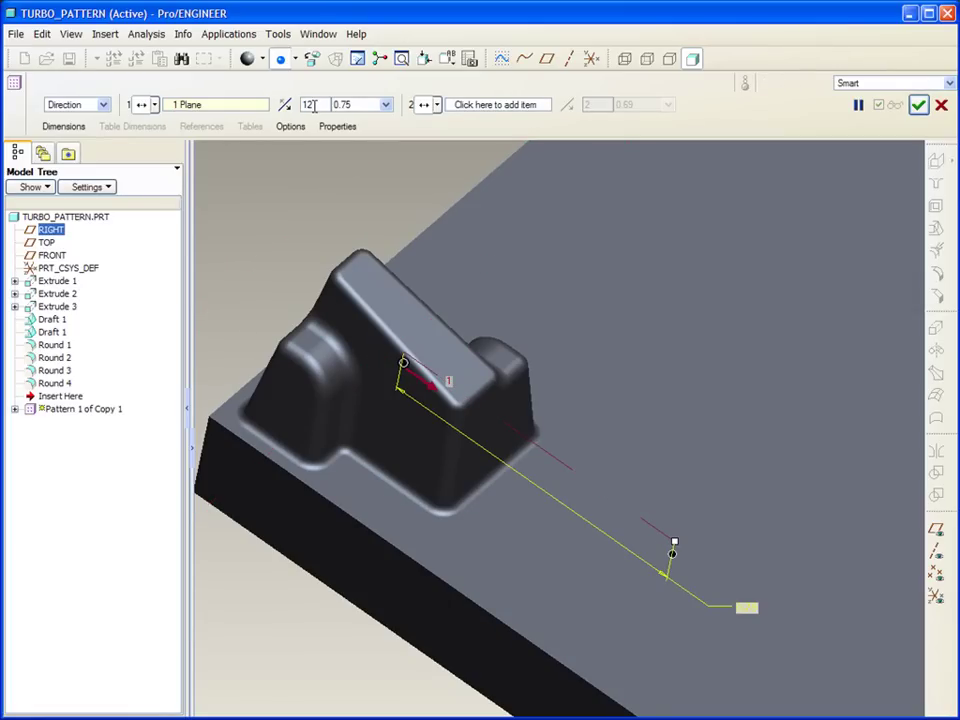
# Step: Add a second direction along the FRONT plane's normal, running across the plate, with 10 instances spaced 0.50, and complete the surface pattern
pyautogui.click(489, 105)
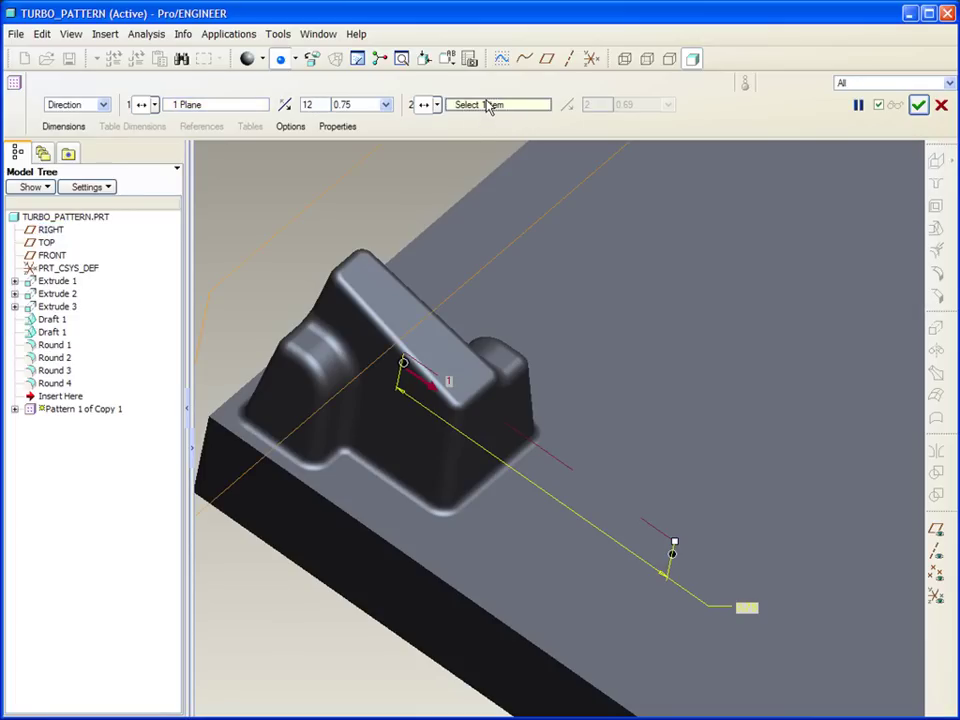
pyautogui.click(53, 258)
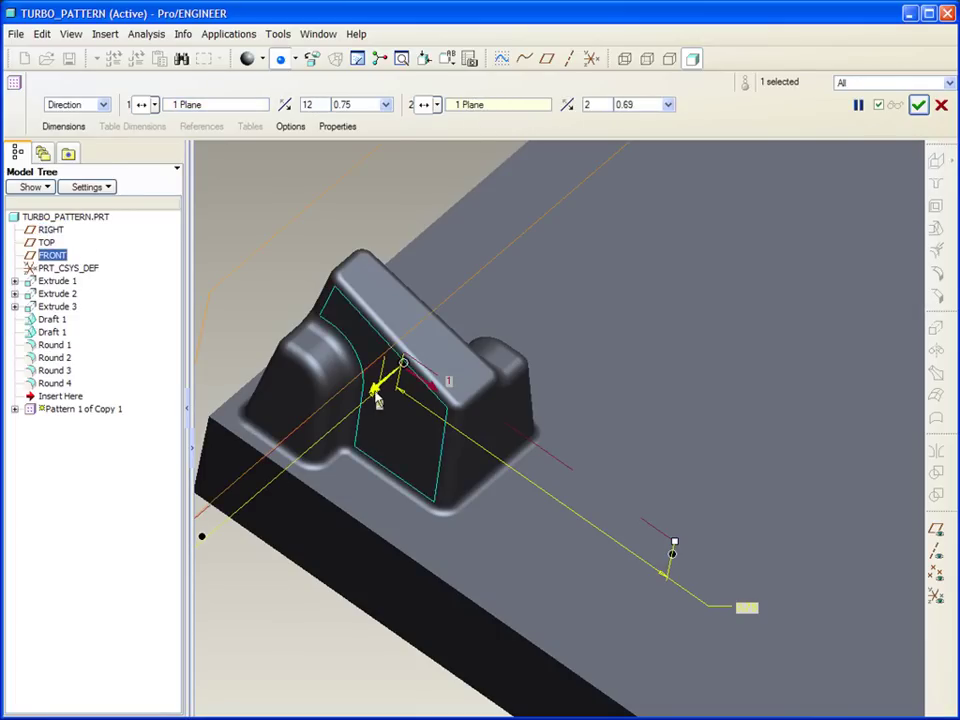
pyautogui.moveTo(204, 549); pyautogui.dragTo(242, 521, button='middle')
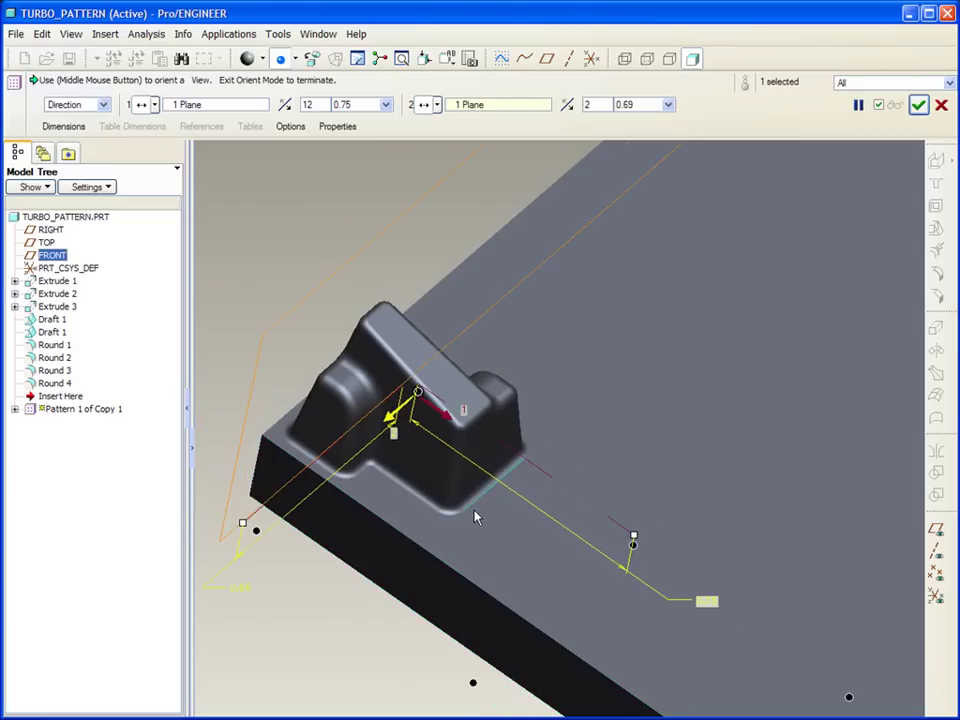
pyautogui.moveTo(242, 527); pyautogui.dragTo(558, 303)
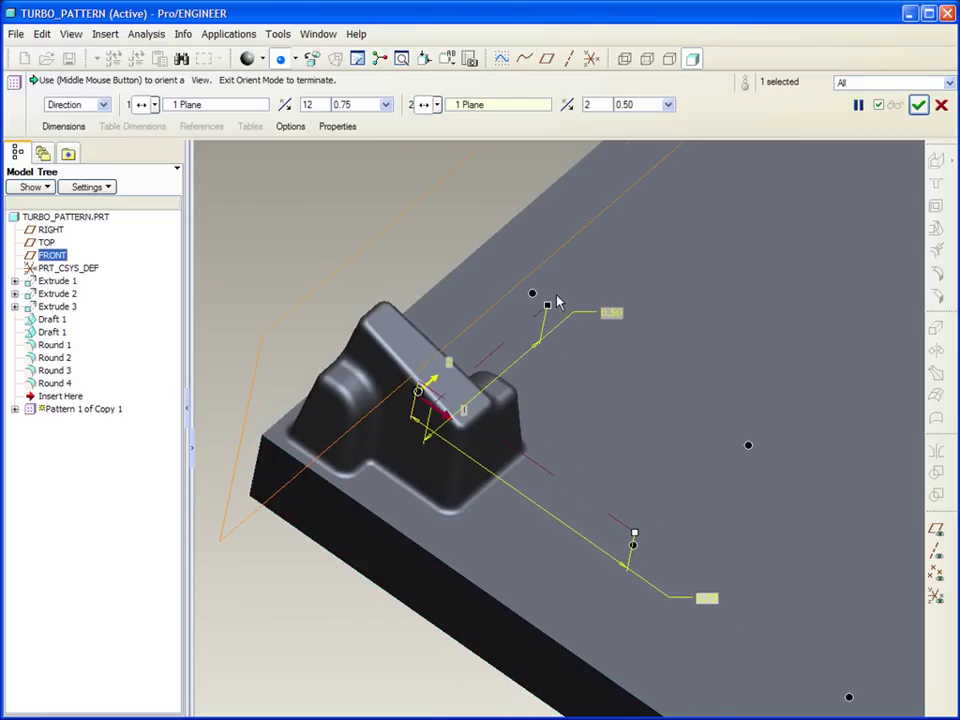
pyautogui.doubleClick(600, 105)
pyautogui.write('10')
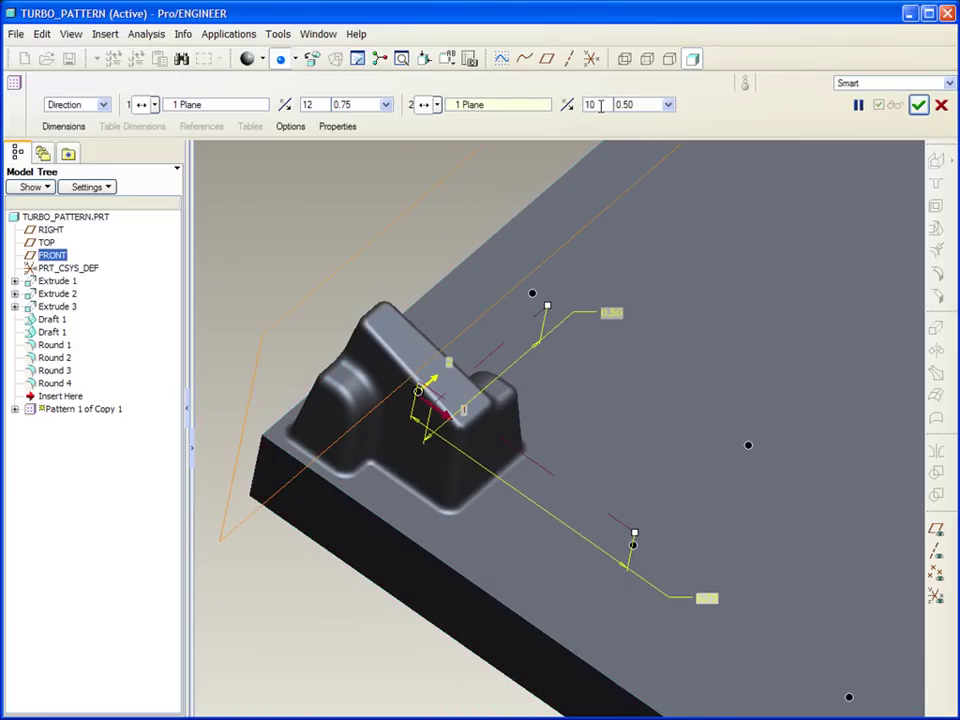
pyautogui.press('Return')
pyautogui.middleClick(326, 210)
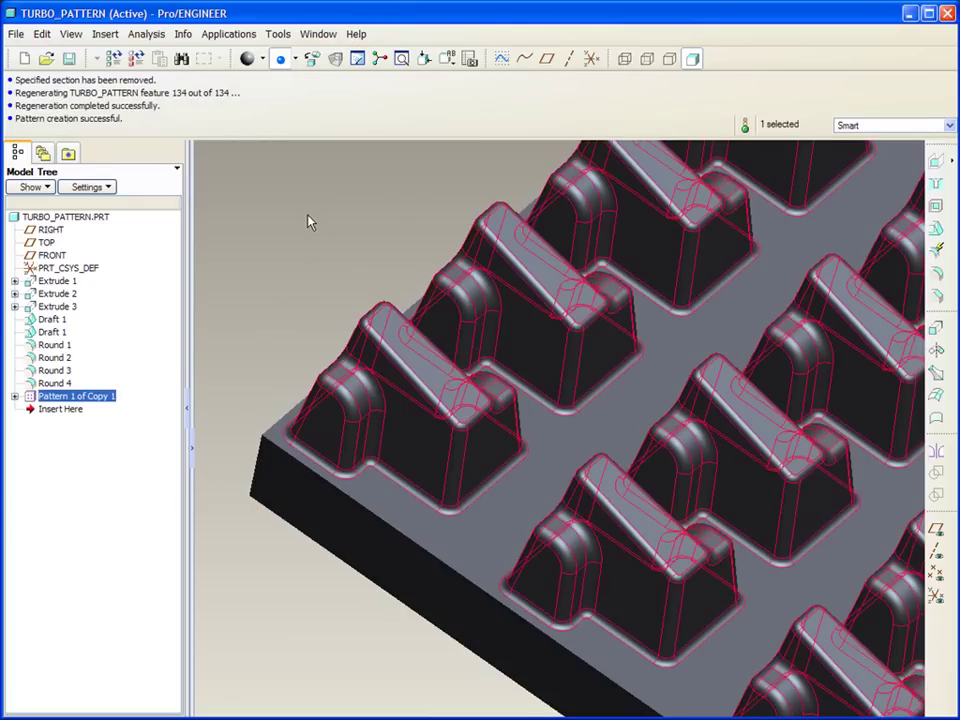
pyautogui.click(310, 222)
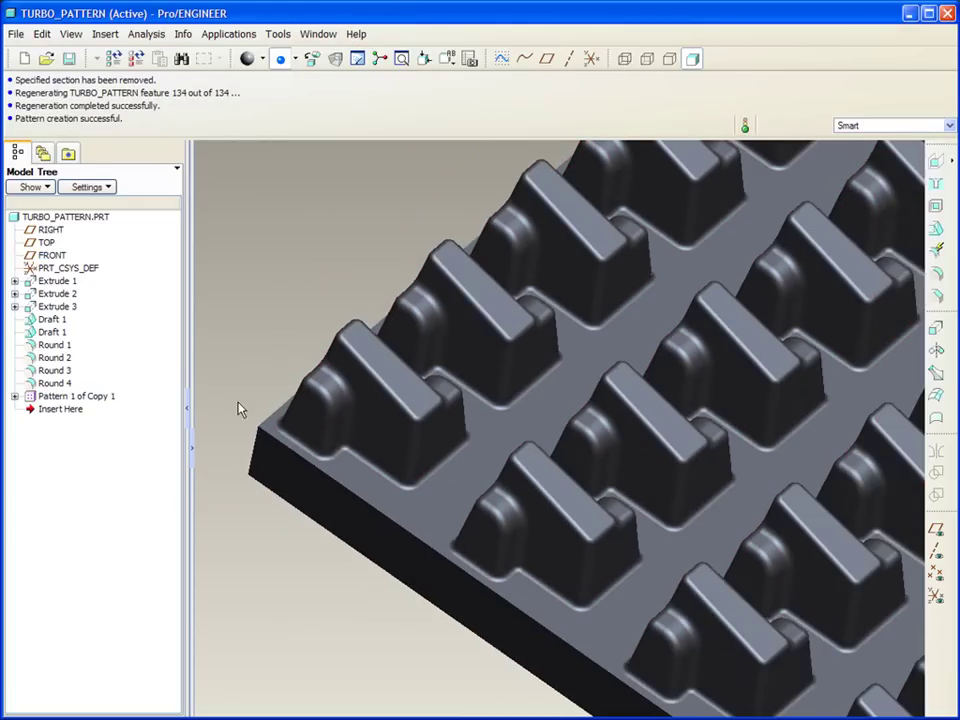
# Step: Display the model in wireframe and solidify the original copied boss quilt at the plate's corner
pyautogui.scroll(-2, 240, 408)
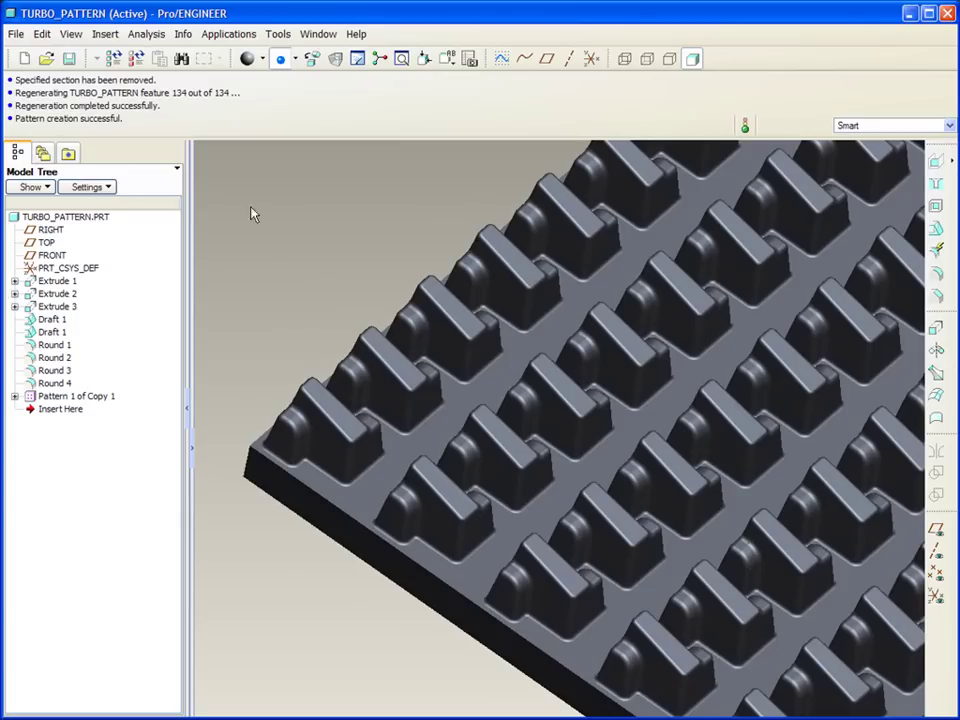
pyautogui.scroll(2, 240, 493)
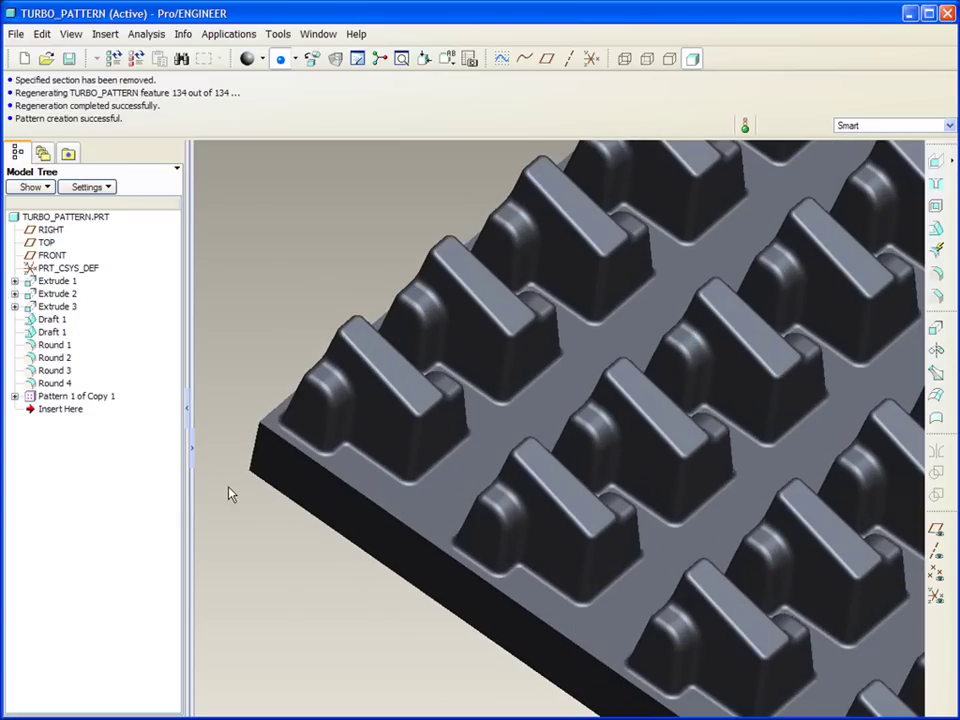
pyautogui.click(623, 59)
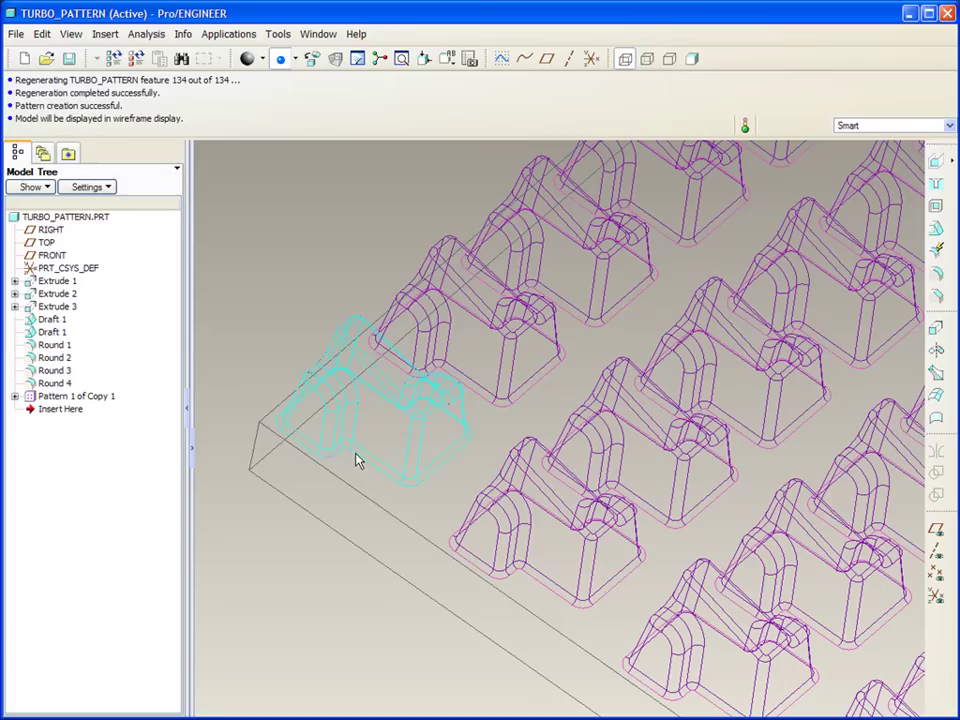
pyautogui.click(367, 445)
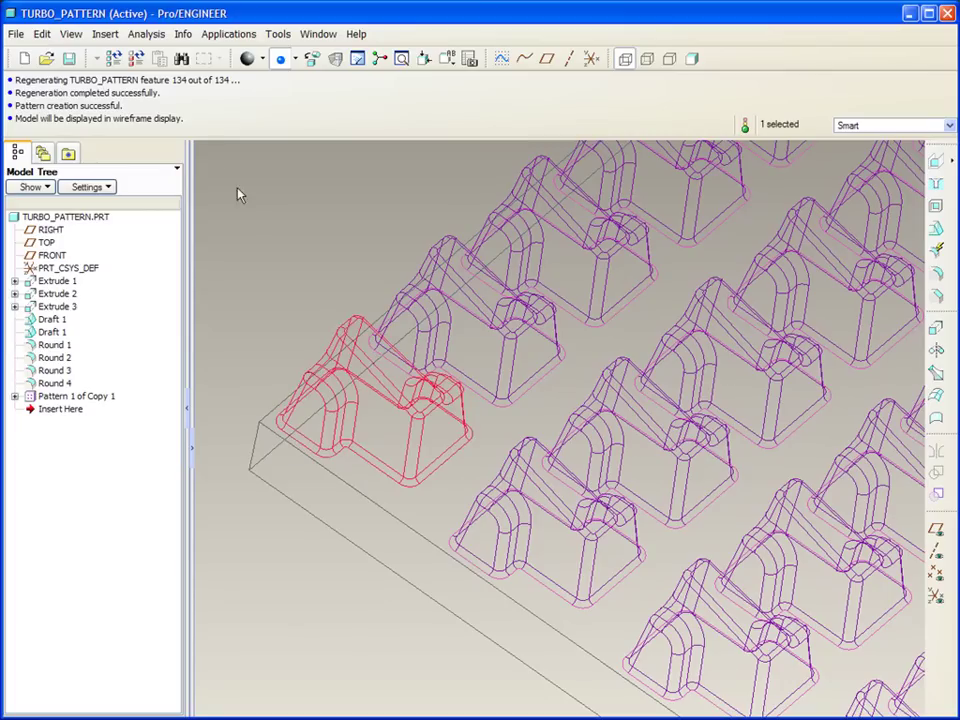
pyautogui.click(42, 34)
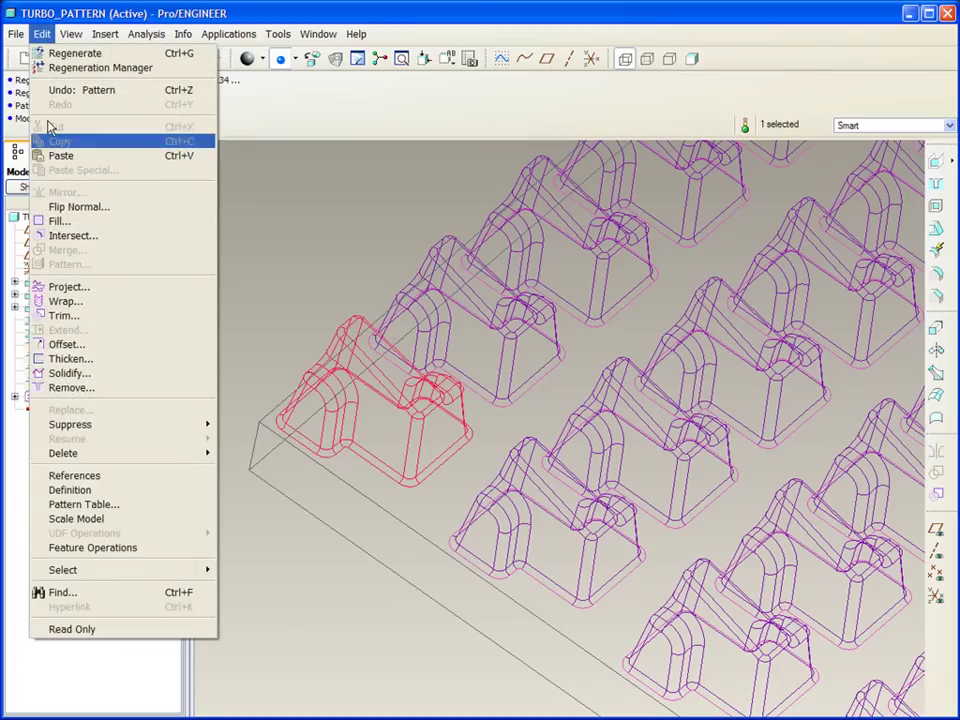
pyautogui.click(92, 374)
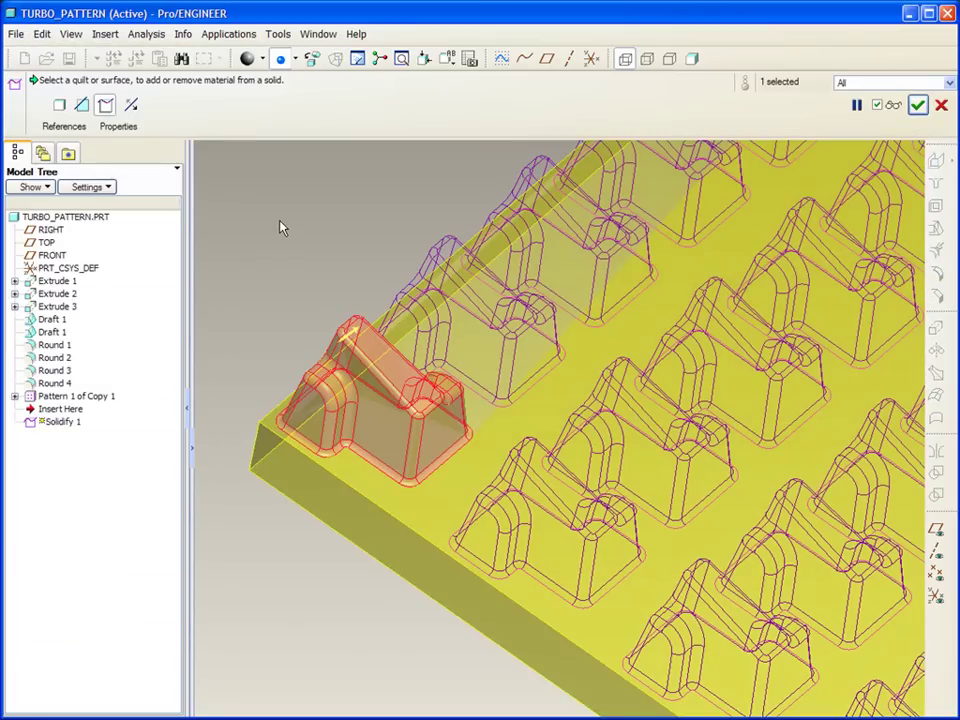
pyautogui.middleClick(280, 225)
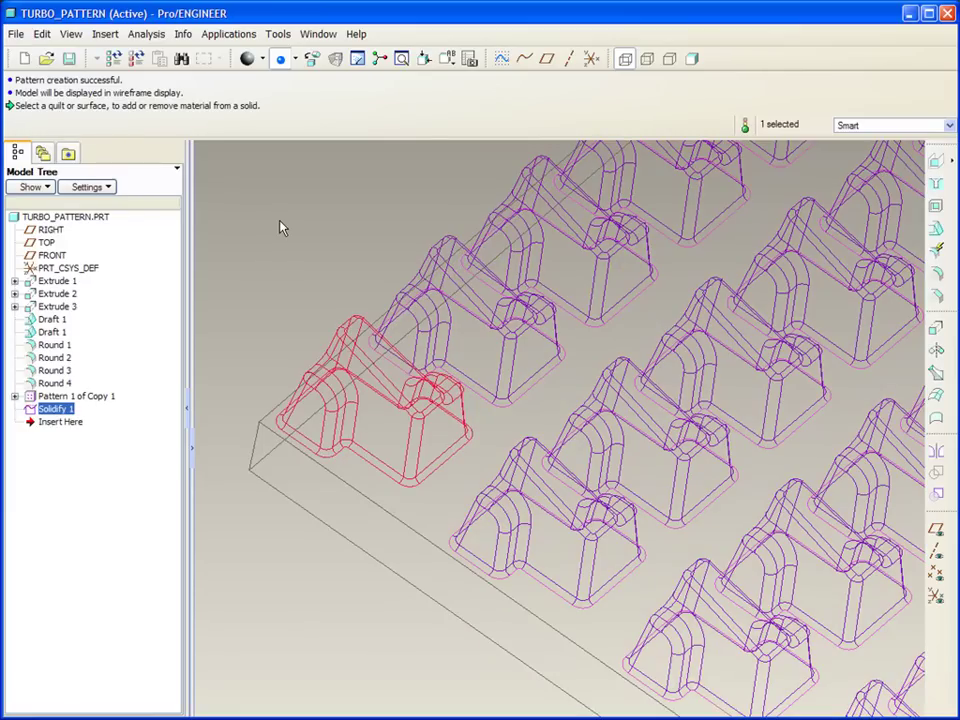
# Step: Pattern the Solidify feature so it follows the pattern of copied quilts
pyautogui.rightClick(281, 226)
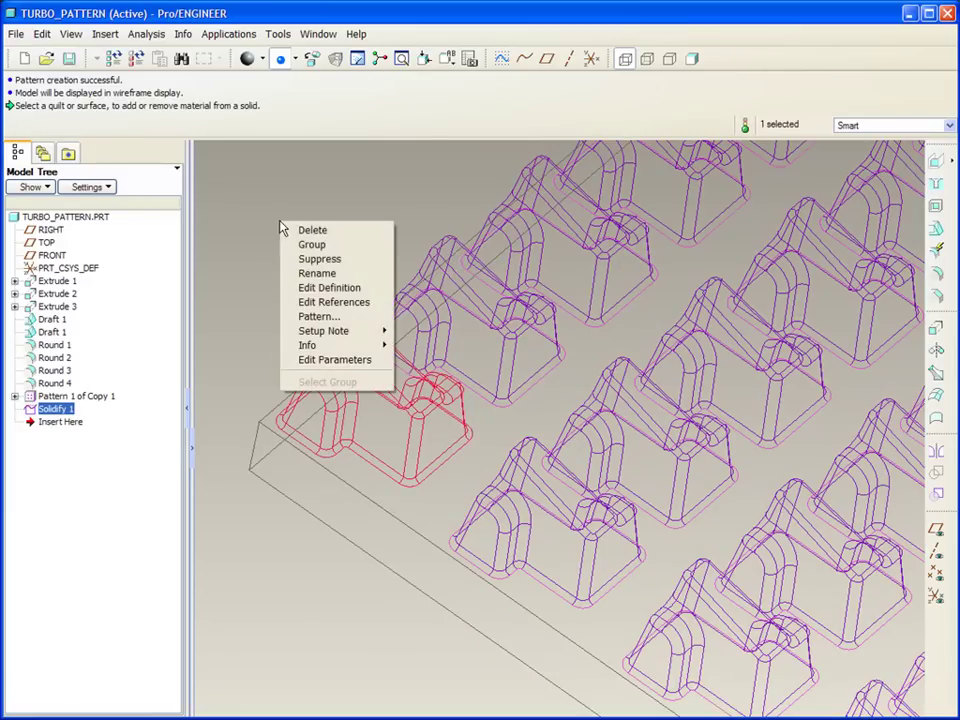
pyautogui.click(318, 316)
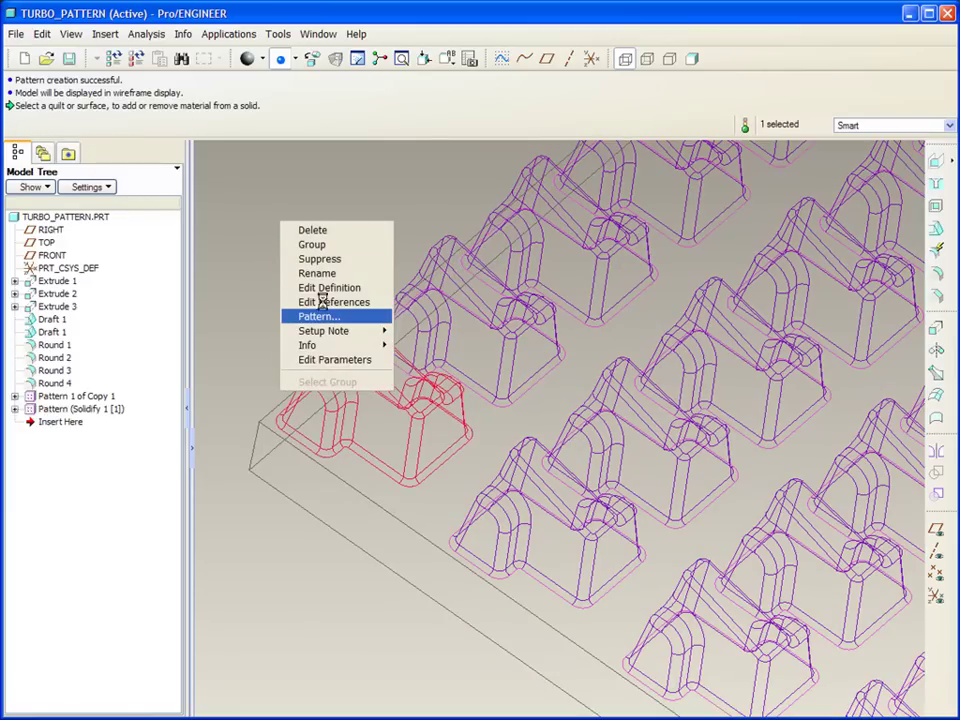
pyautogui.middleClick(282, 206)
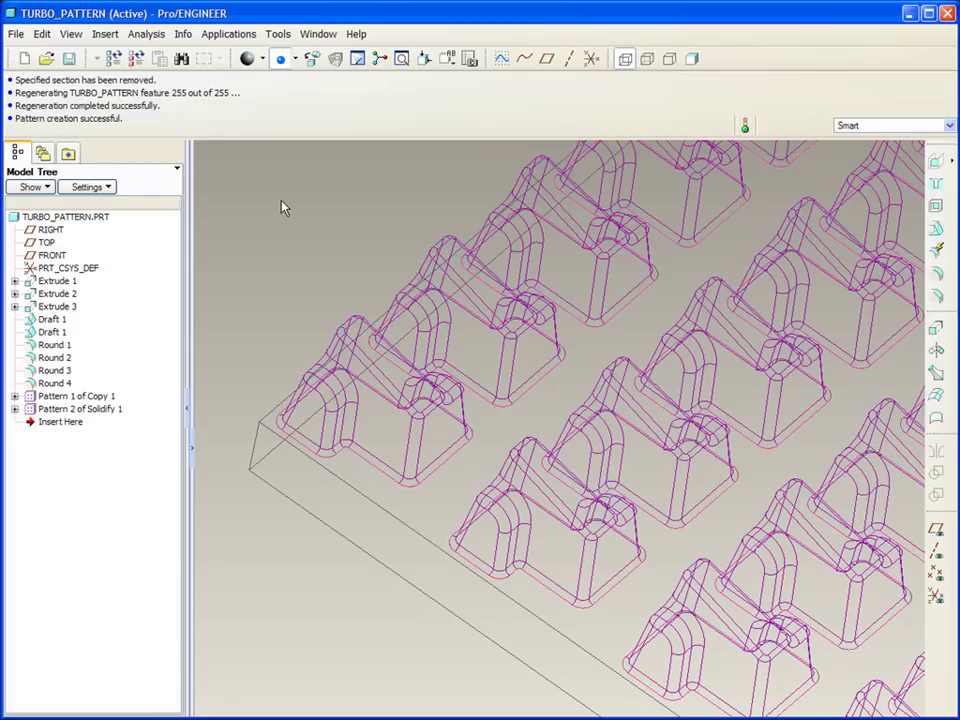
# Step: Hide the layer 06___PRT_ALL_SURFS and return the model to shaded display
pyautogui.click(35, 187)
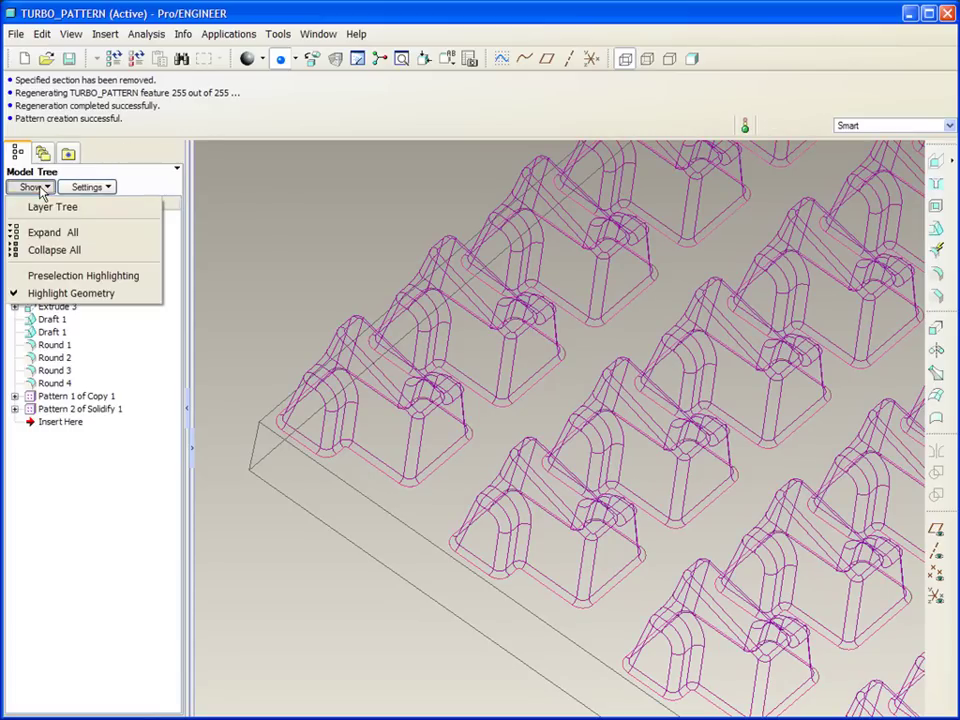
pyautogui.click(47, 207)
pyautogui.click(71, 312)
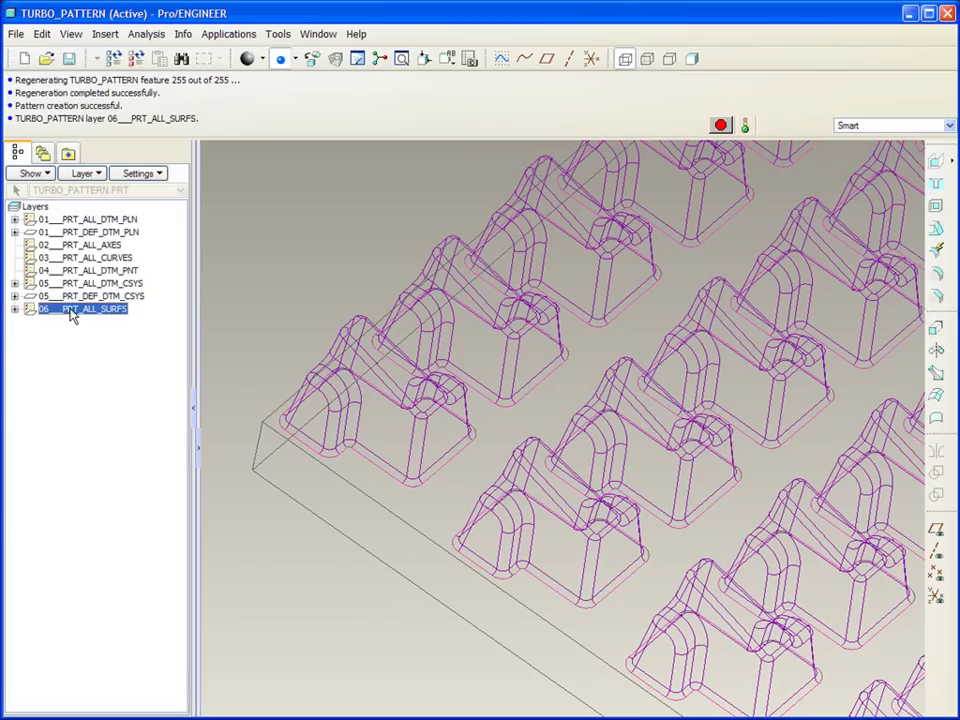
pyautogui.rightClick(71, 316)
pyautogui.click(96, 332)
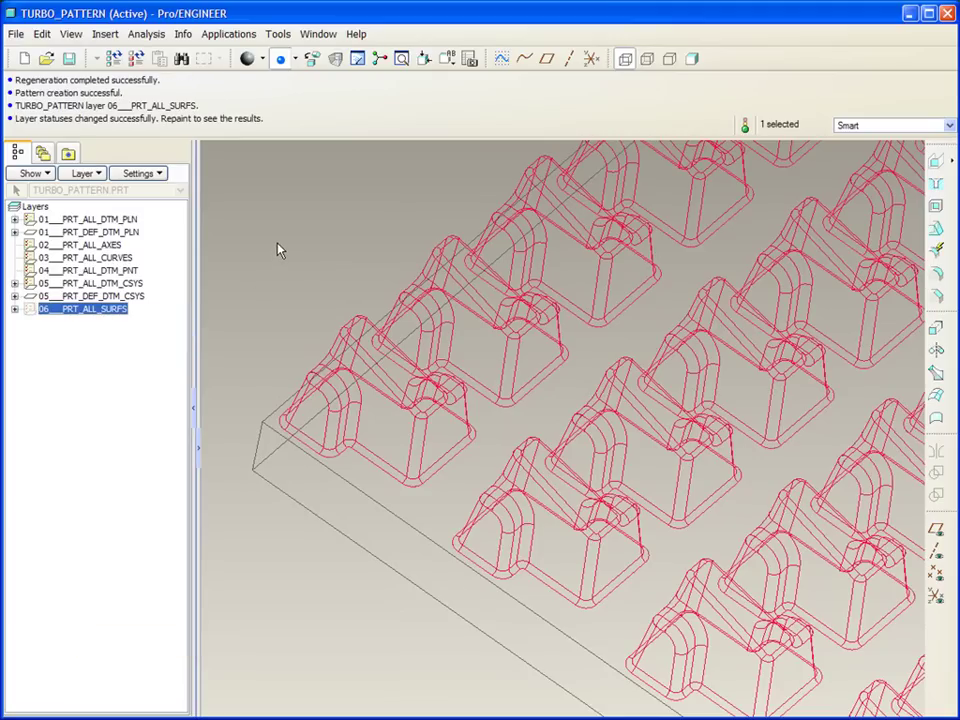
pyautogui.scroll(-2, 279, 250)
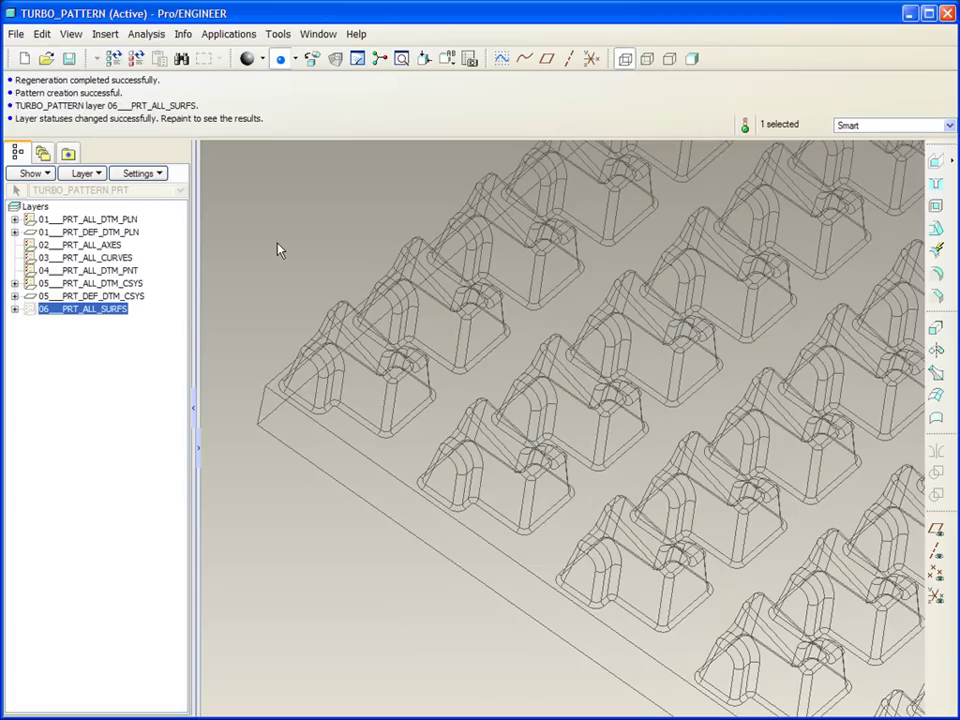
pyautogui.click(691, 58)
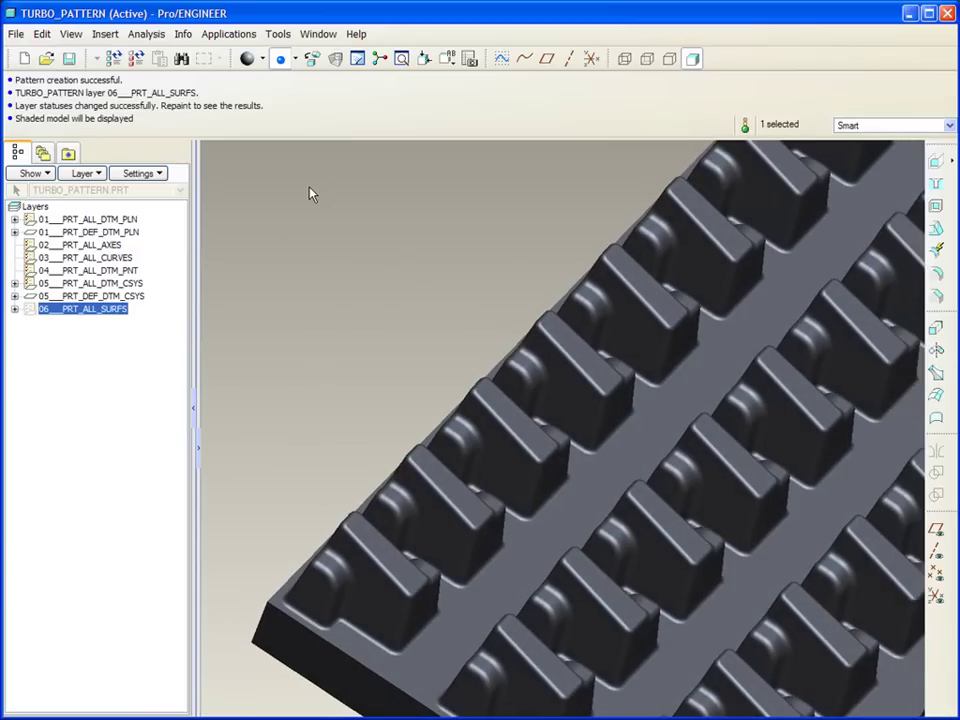
# Step: Bring back the model tree and move the insertion point directly after Extrude 3
pyautogui.click(31, 173)
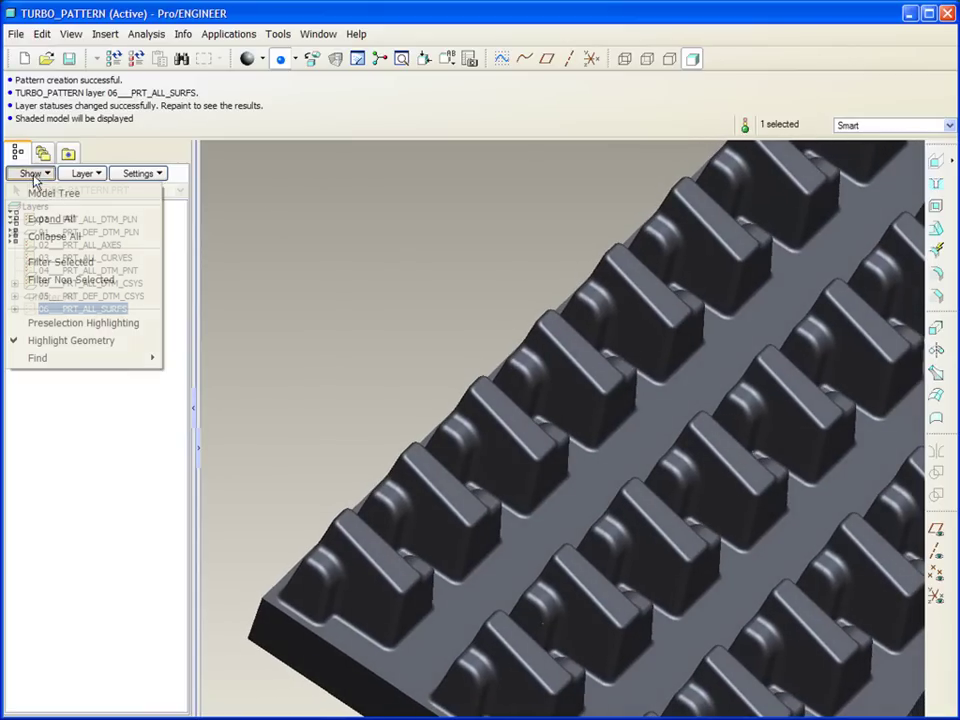
pyautogui.click(34, 192)
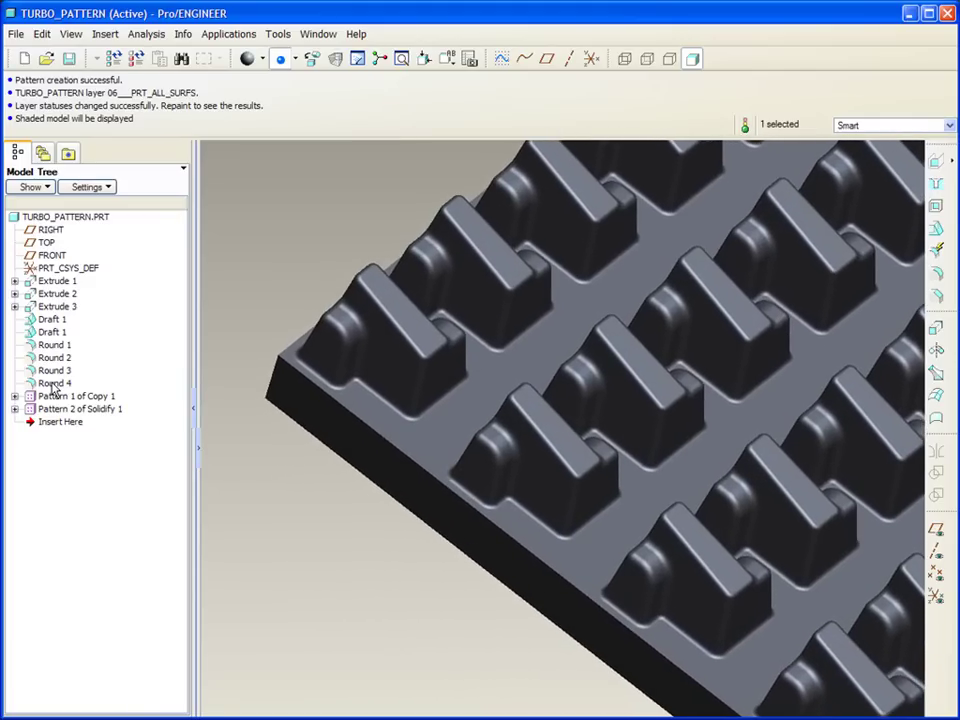
pyautogui.moveTo(58, 426); pyautogui.dragTo(48, 312)
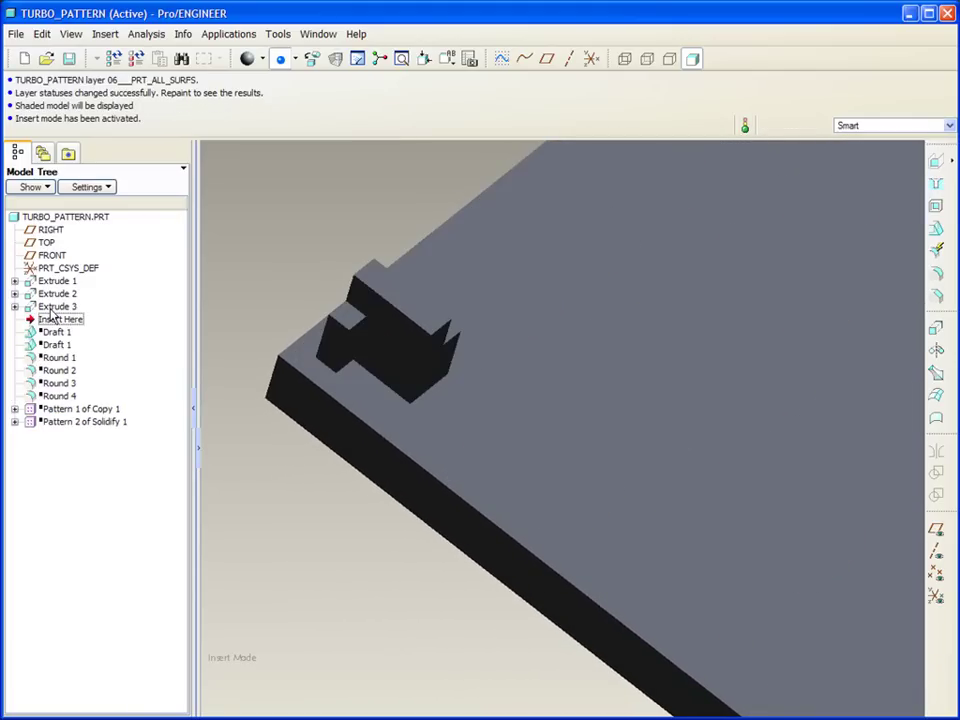
# Step: Start a simple hole on the stepped end face of the boss with a diameter of 0.06
pyautogui.scroll(3, 503, 160)
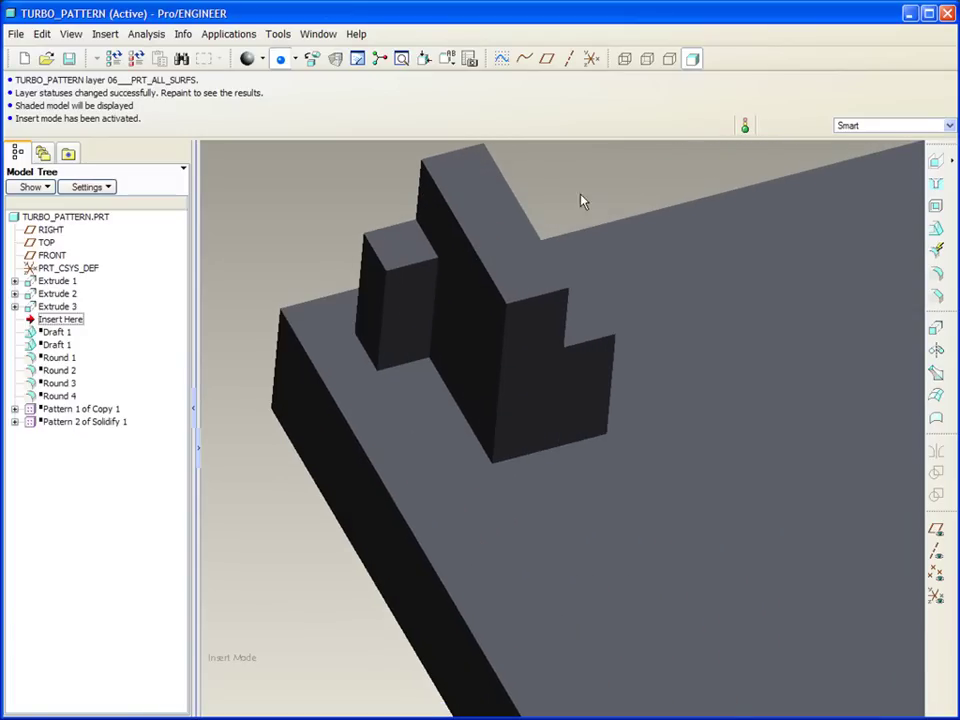
pyautogui.click(936, 184)
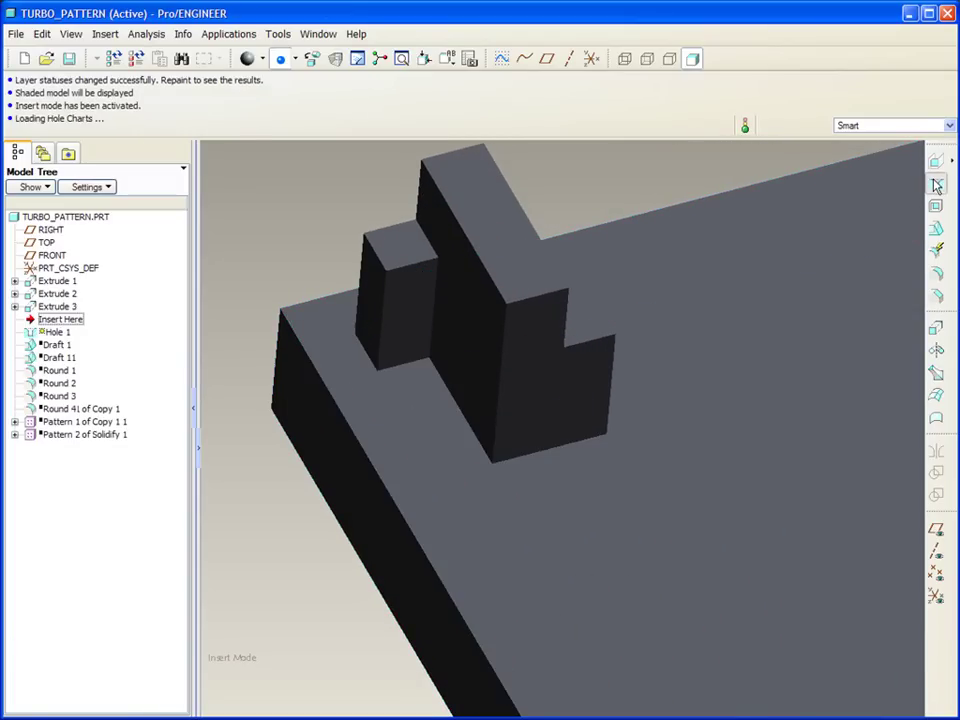
pyautogui.click(540, 375)
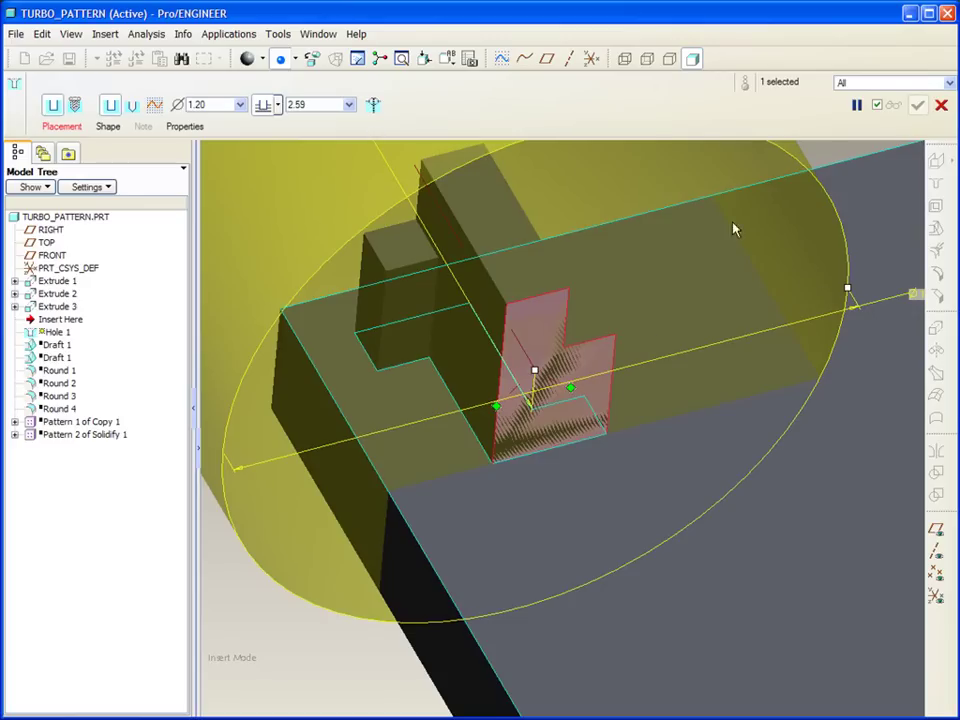
pyautogui.doubleClick(205, 104)
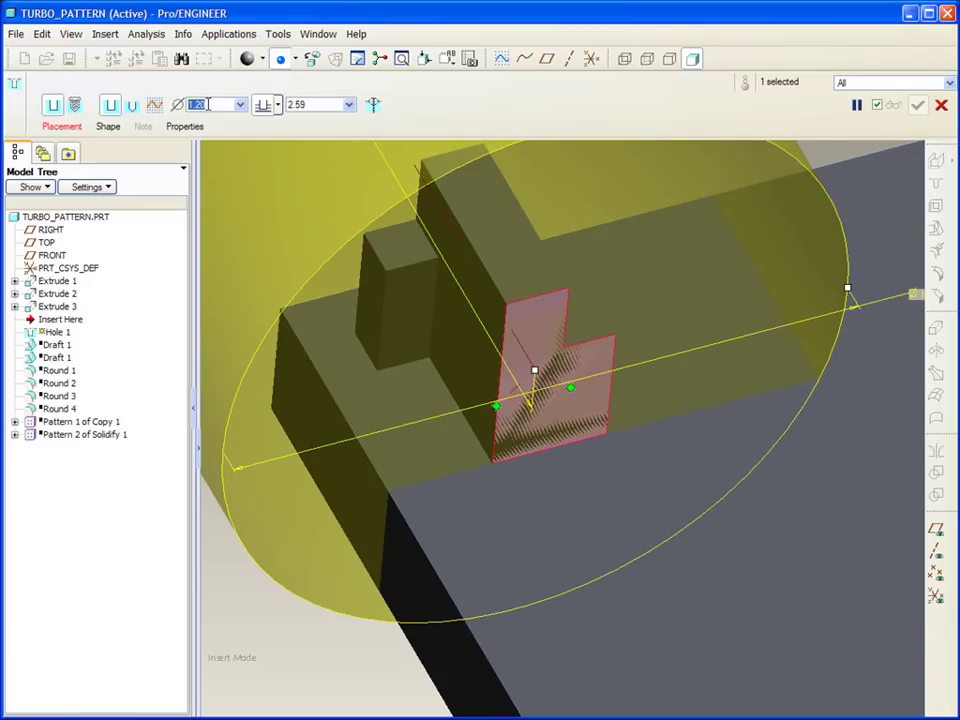
pyautogui.write('0.06')
pyautogui.press('Return')
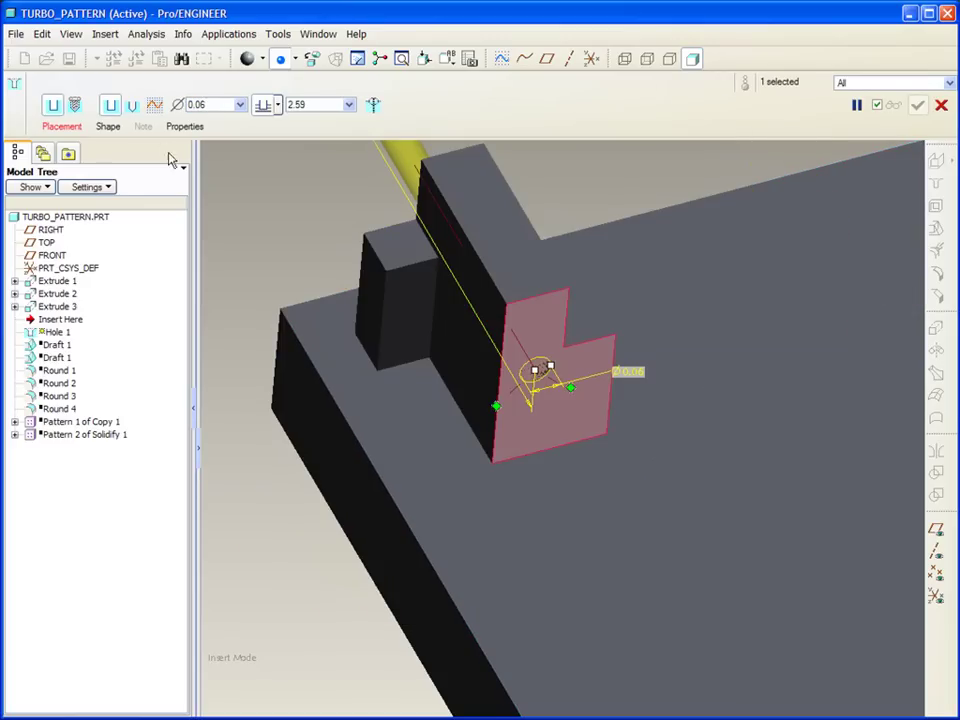
# Step: Reference the hole to the boss's long side face and the plate's upper face, and adjust its offset from the side face
pyautogui.moveTo(495, 408); pyautogui.dragTo(498, 378)
pyautogui.moveTo(572, 393); pyautogui.dragTo(550, 480)
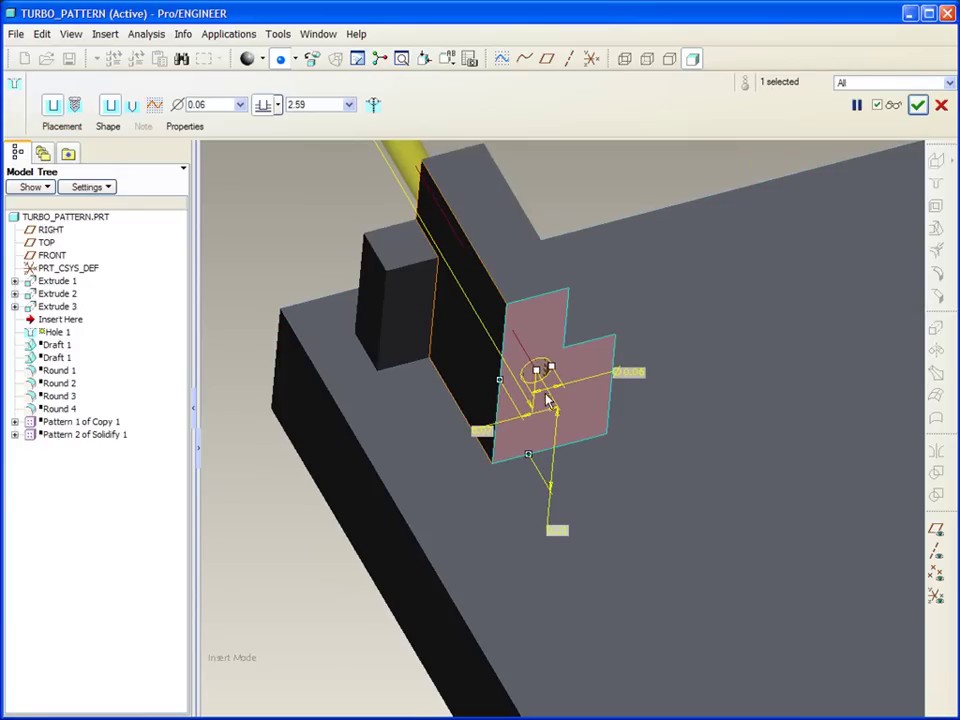
pyautogui.doubleClick(481, 433)
pyautogui.write('0.5')
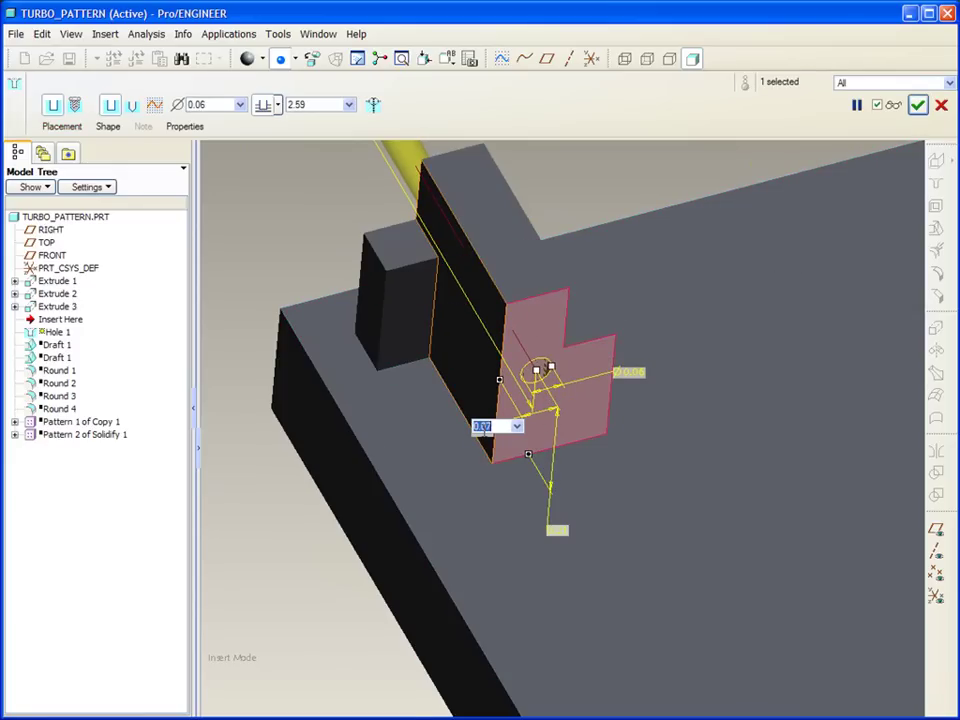
pyautogui.press('Return')
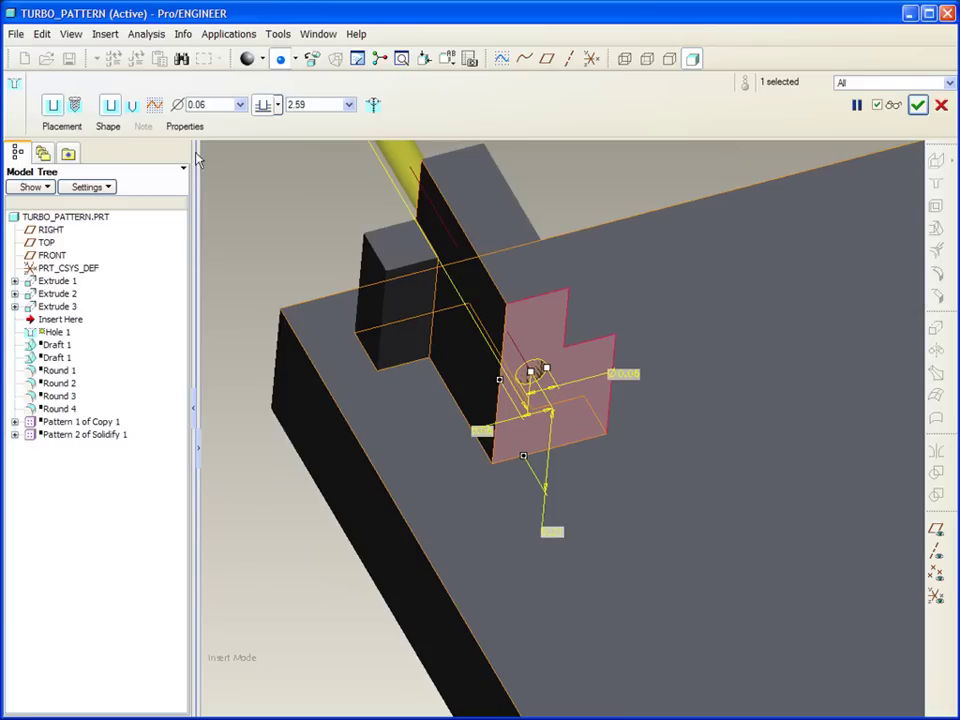
# Step: Set the hole's depth to Through All and complete it
pyautogui.click(278, 105)
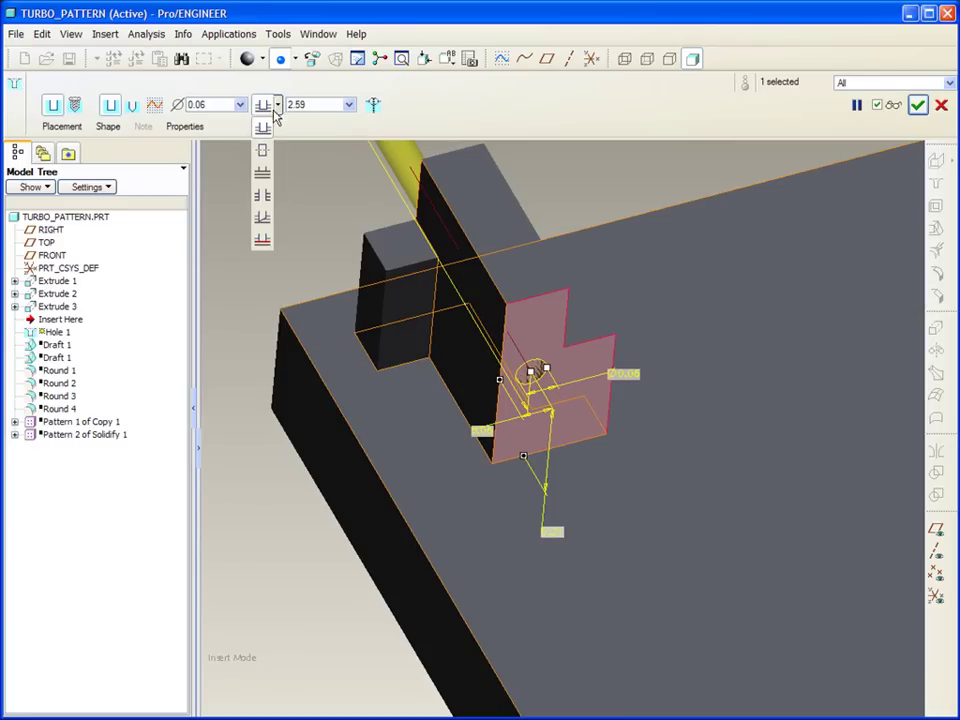
pyautogui.click(262, 199)
pyautogui.middleClick(296, 217)
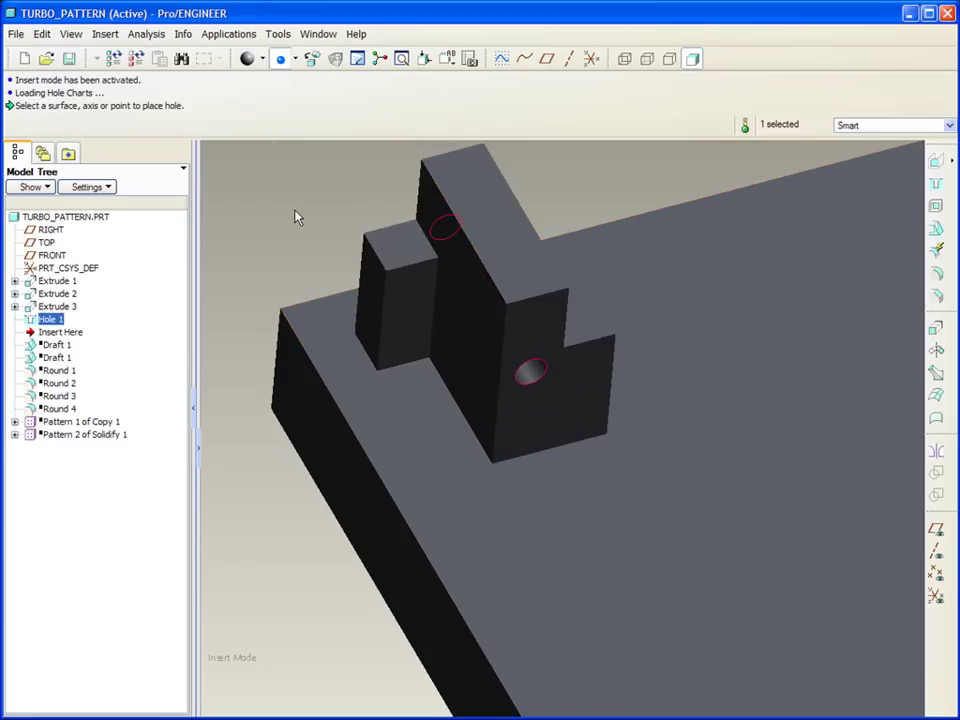
# Step: Move the insertion point directly after Round 4 and round the hole's edges at both ends with a radius of 0.02
pyautogui.moveTo(55, 332); pyautogui.dragTo(62, 411)
pyautogui.moveTo(255, 407); pyautogui.dragTo(570, 358, button='middle')
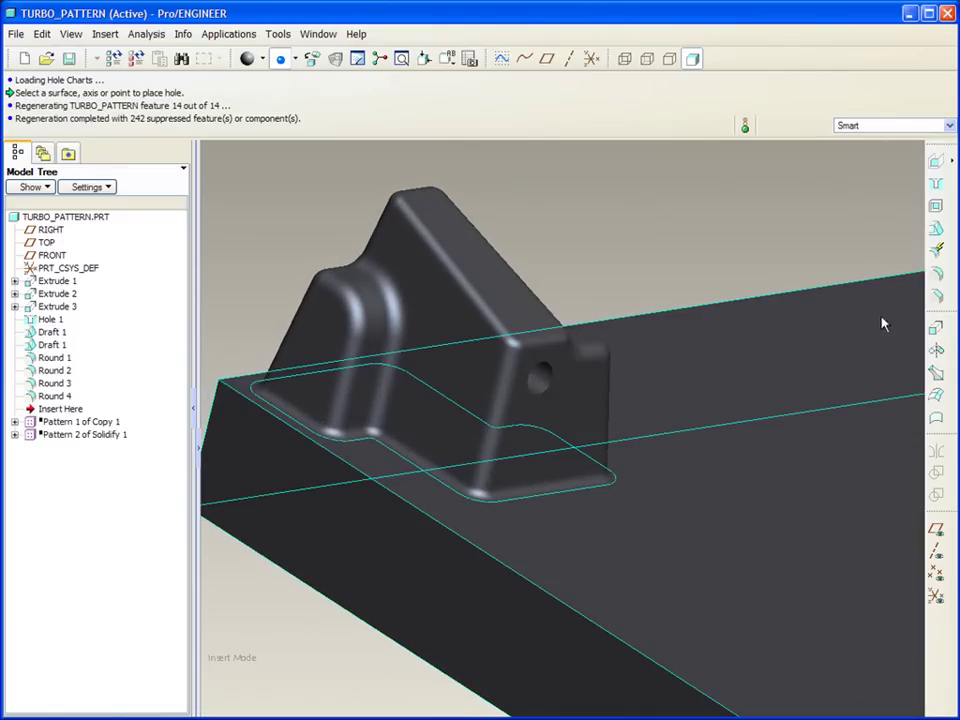
pyautogui.click(936, 276)
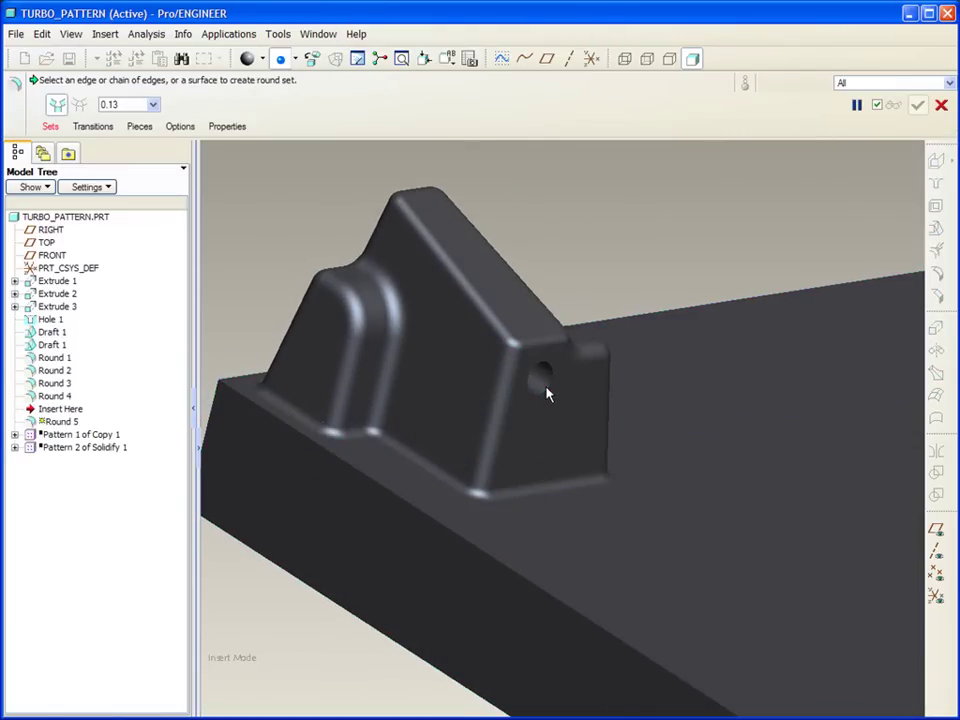
pyautogui.click(548, 394)
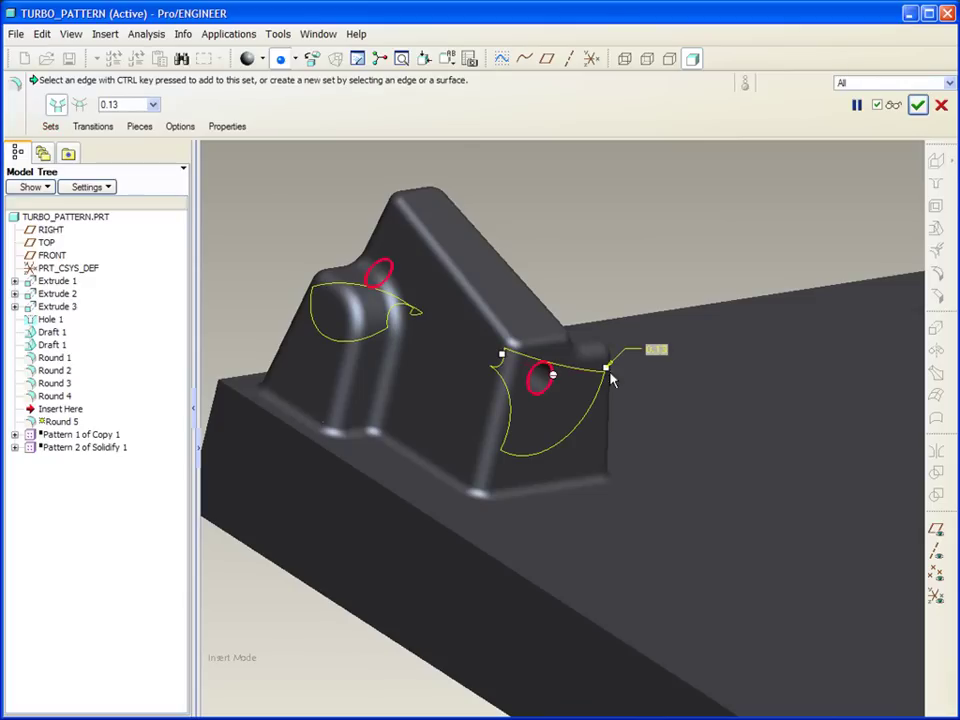
pyautogui.doubleClick(656, 349)
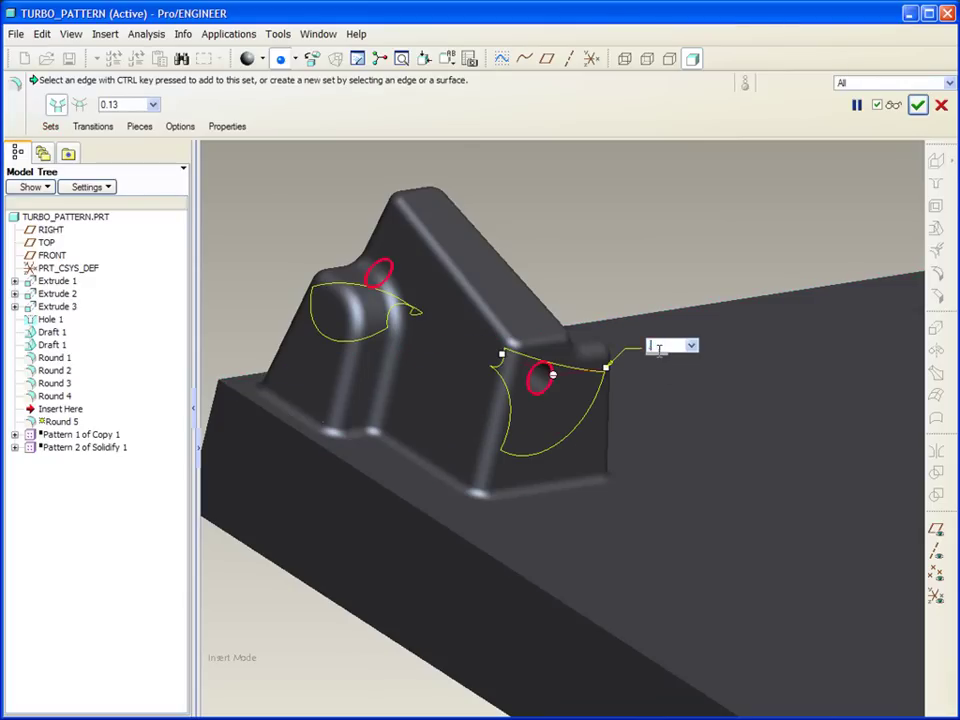
pyautogui.write('0.02')
pyautogui.press('Return')
pyautogui.middleClick(728, 233)
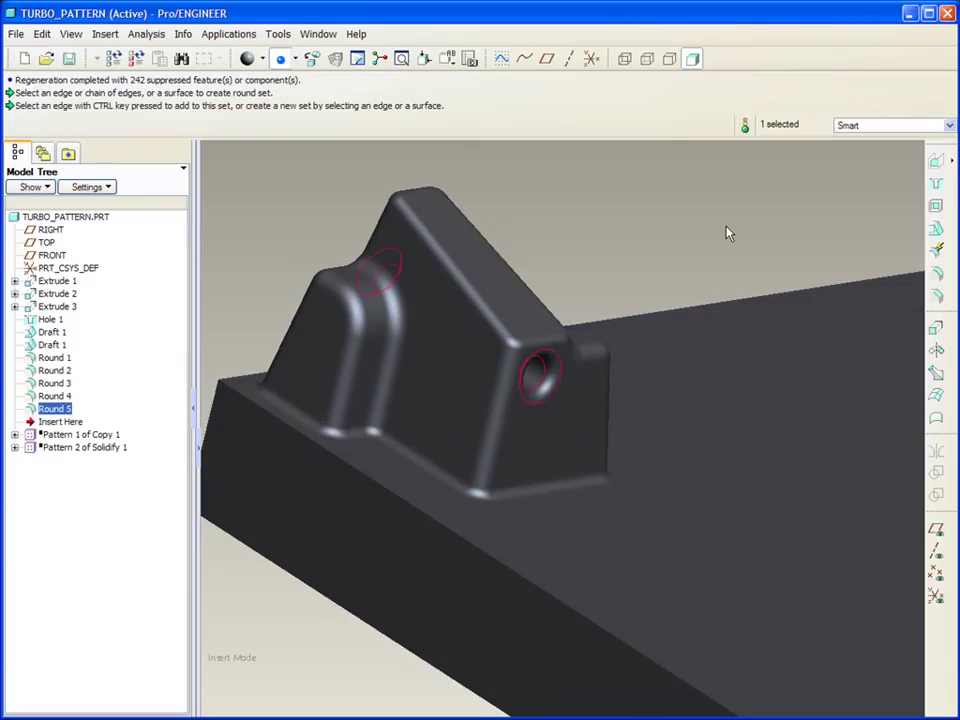
# Step: Cancel insert mode and resume the suppressed pattern features
pyautogui.rightClick(62, 424)
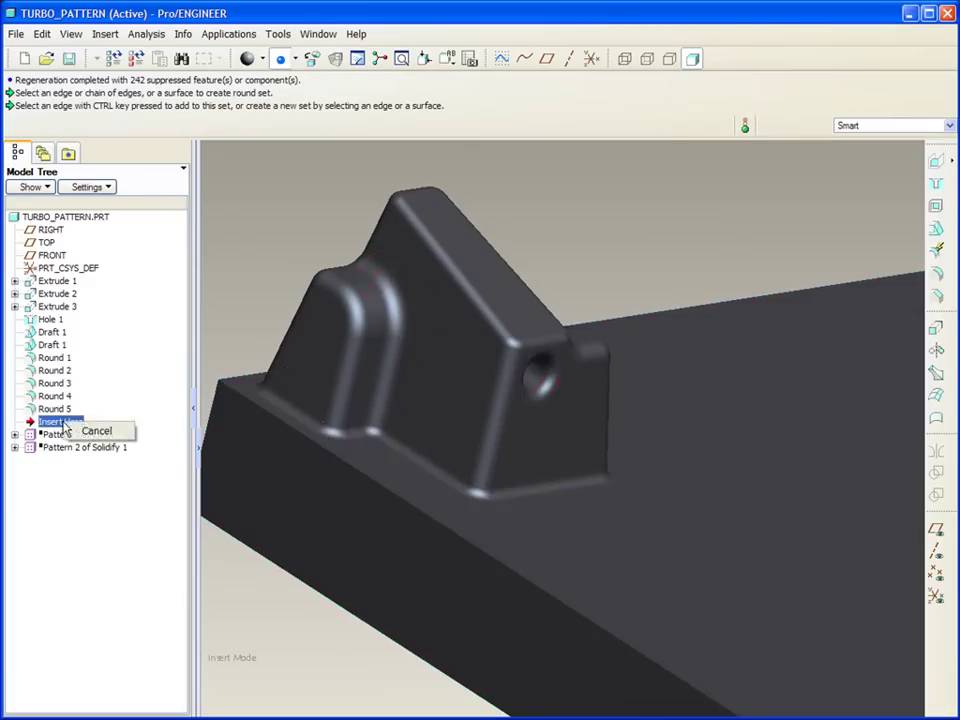
pyautogui.click(97, 430)
pyautogui.press('Return')
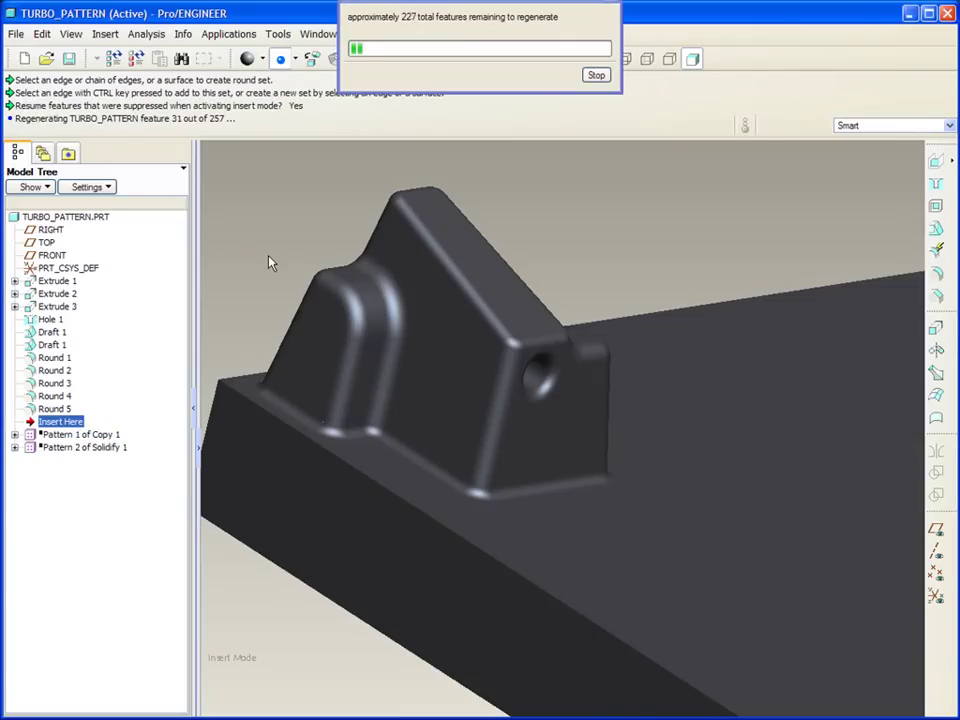